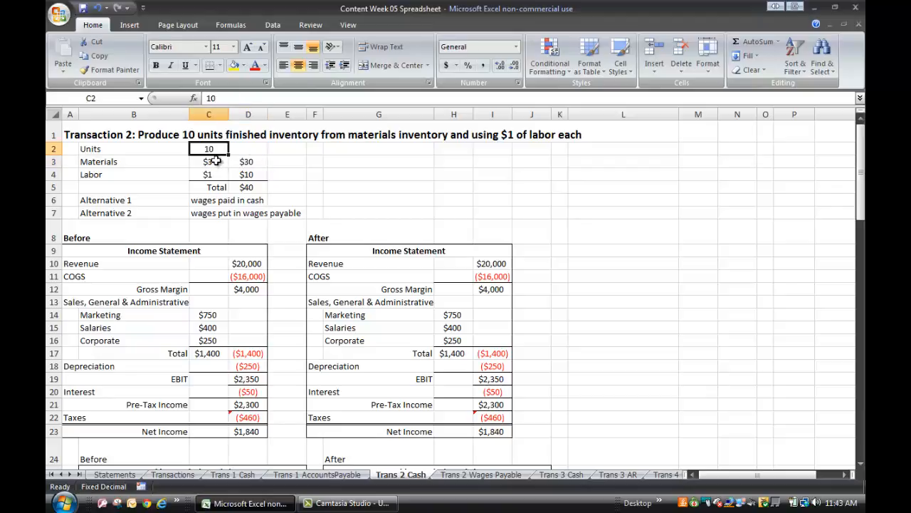
Check the per-unit materials and labor costs, their extended amounts and the total in the Transaction 2 inputs.
left_click(215, 161)
left_click(209, 173)
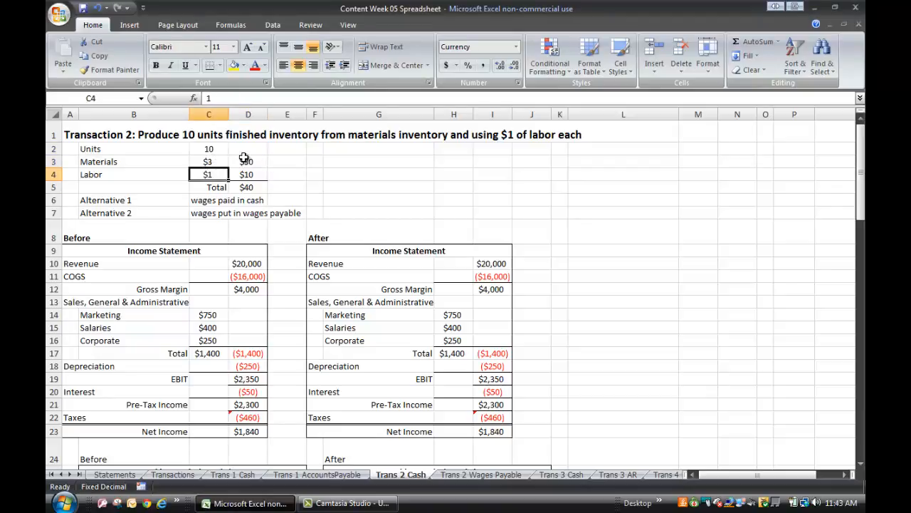
left_click(247, 162)
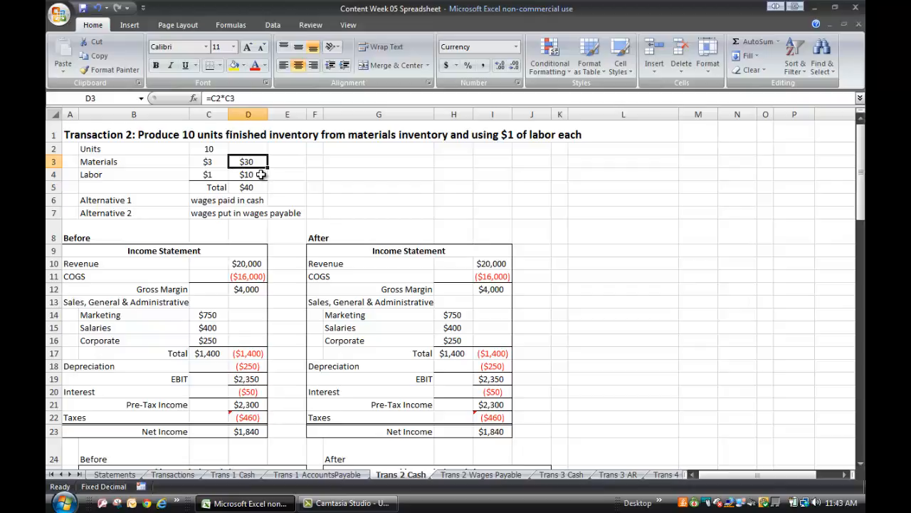
left_click(261, 175)
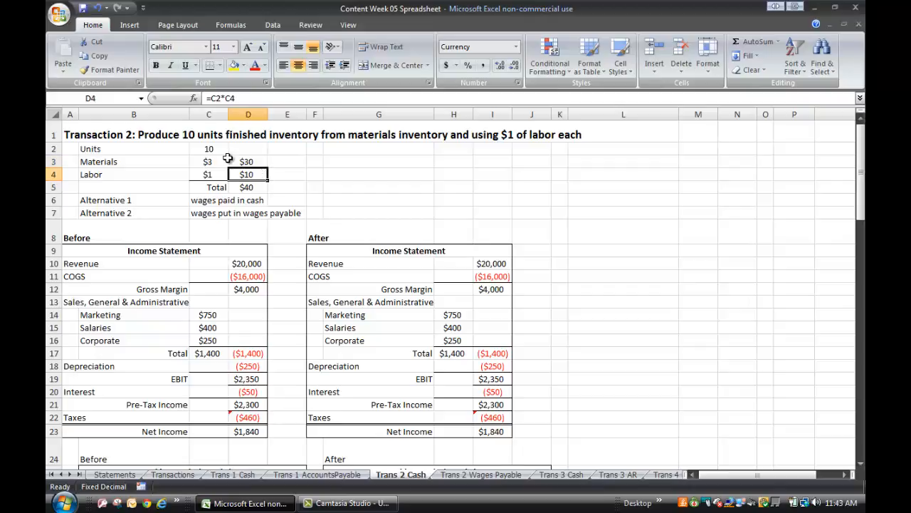
left_click(255, 189)
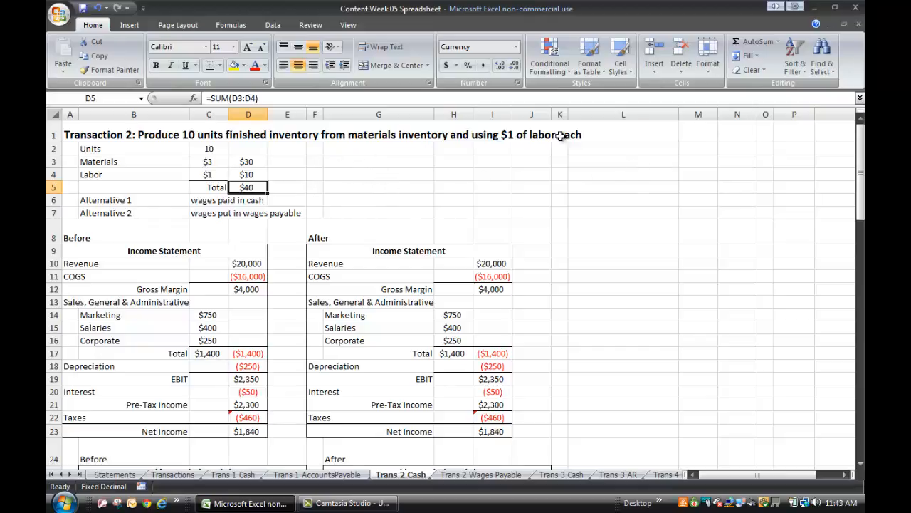
Bold the Alternative 1 "wages paid in cash" row in cells B6:D6.
left_click_drag(118, 200, 260, 200)
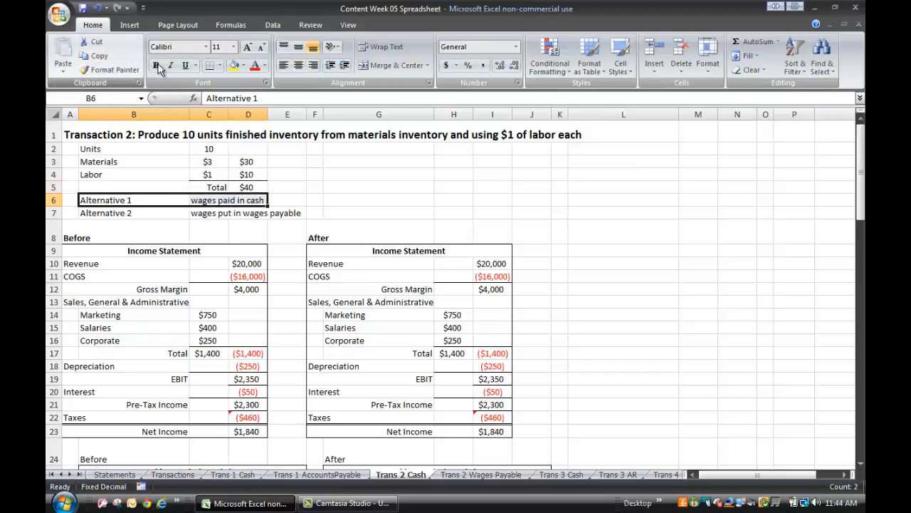
left_click(156, 65)
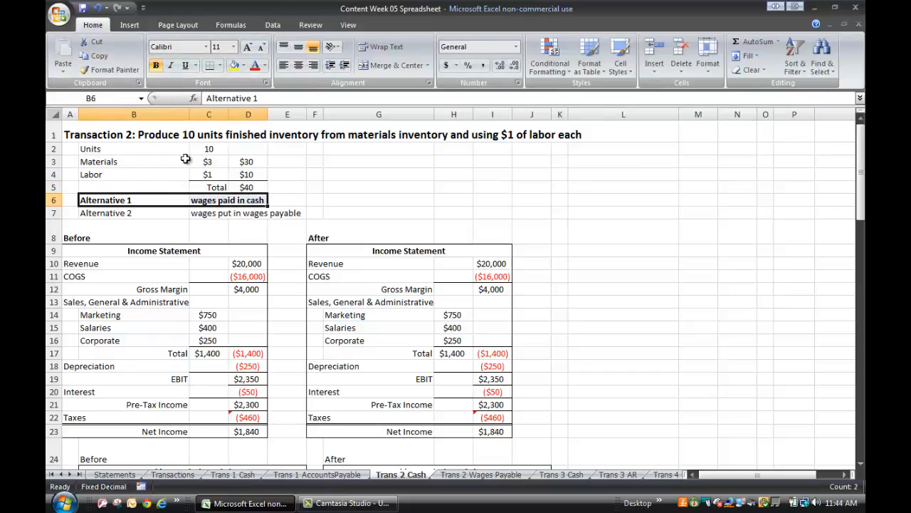
left_click(363, 188)
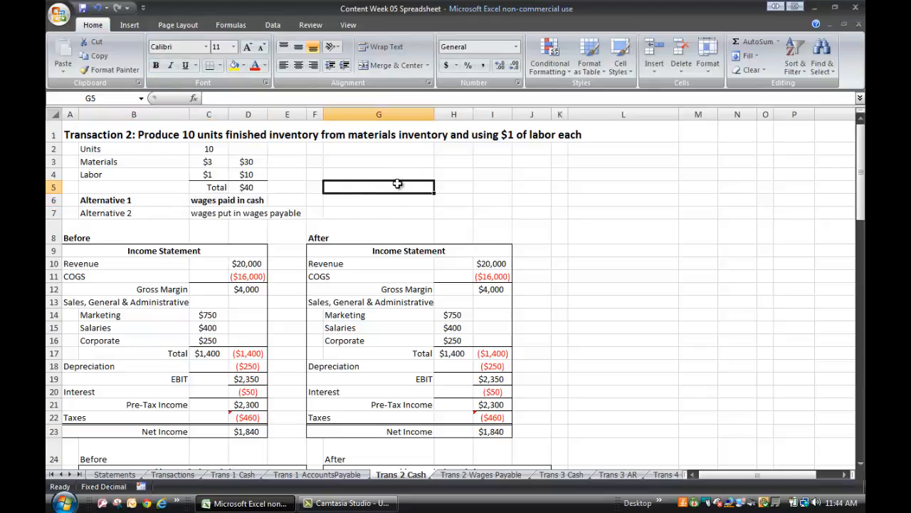
left_click(534, 190)
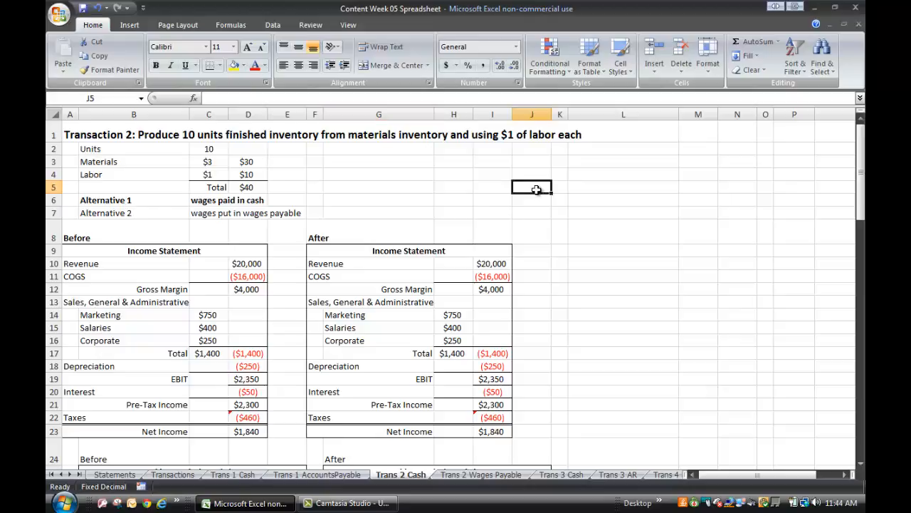
left_click(378, 197)
left_click(390, 166)
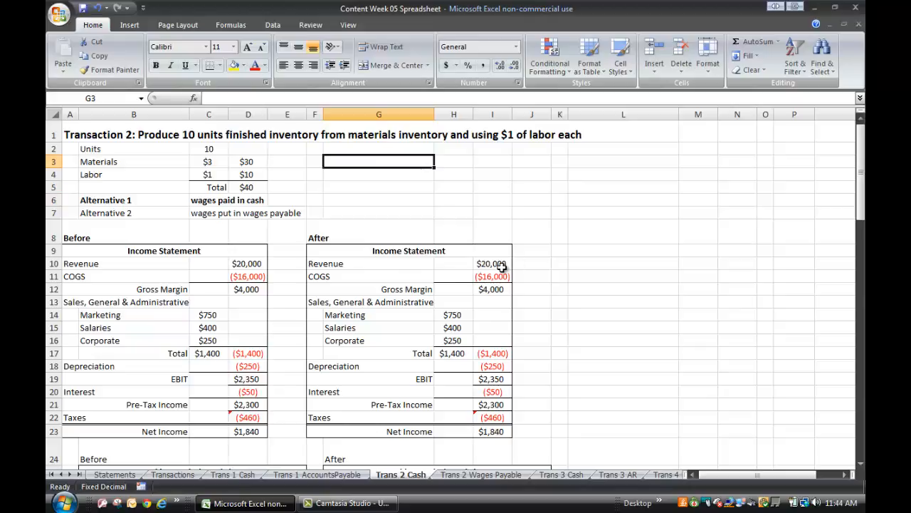
left_click(593, 264)
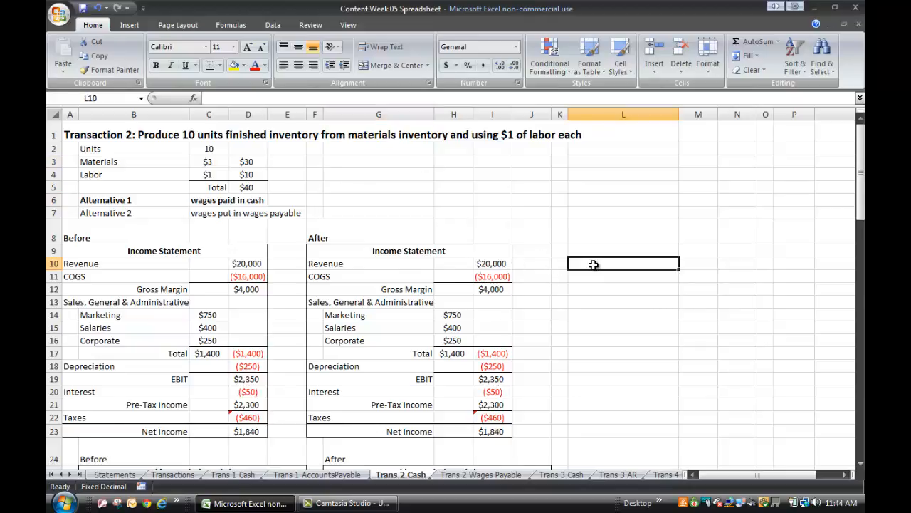
scroll(584, 249, "down", 5)
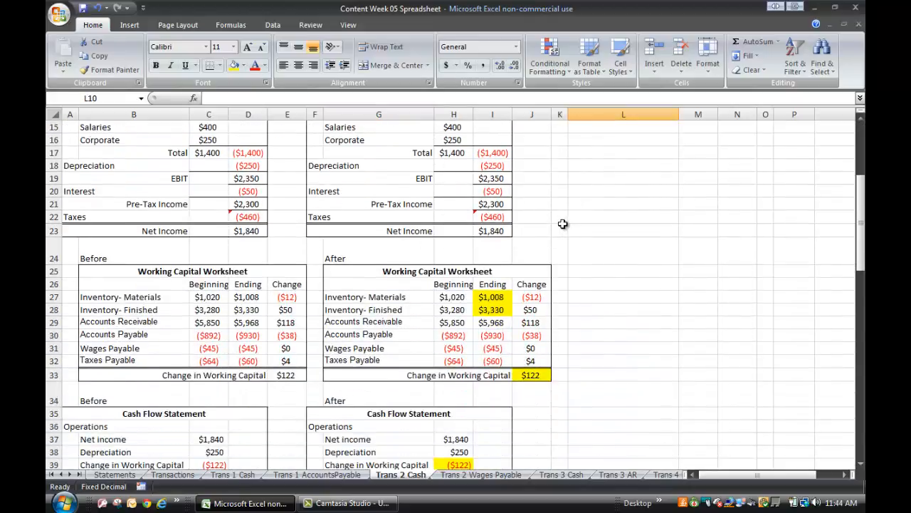
scroll(563, 224, "up", 2)
scroll(565, 227, "up", 3)
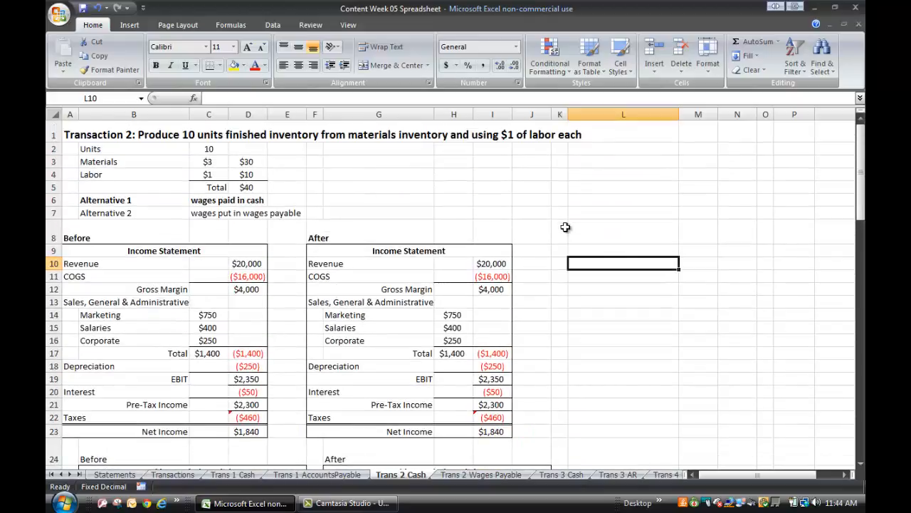
Subtract the $30 of materials from ending Inventory- Materials in the After working capital worksheet, making the formula =1008-30.
left_click(243, 163)
scroll(562, 190, "down", 6)
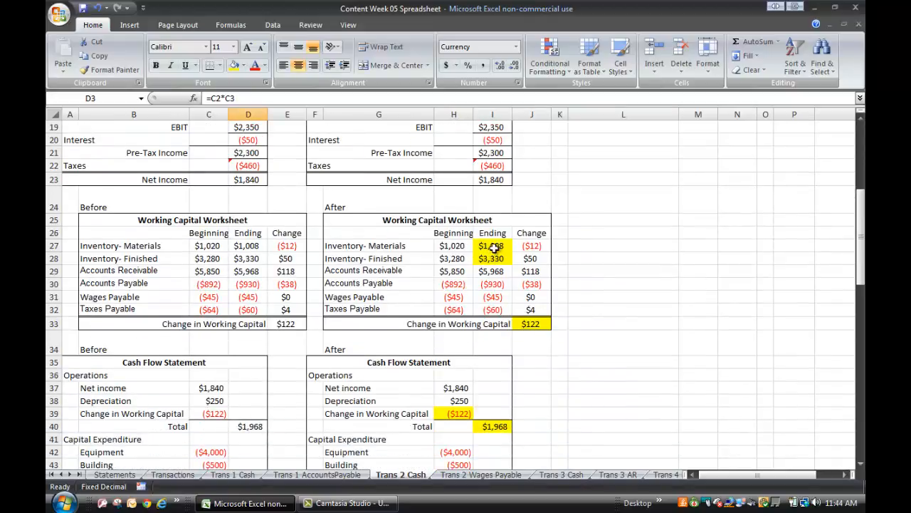
left_click(496, 247)
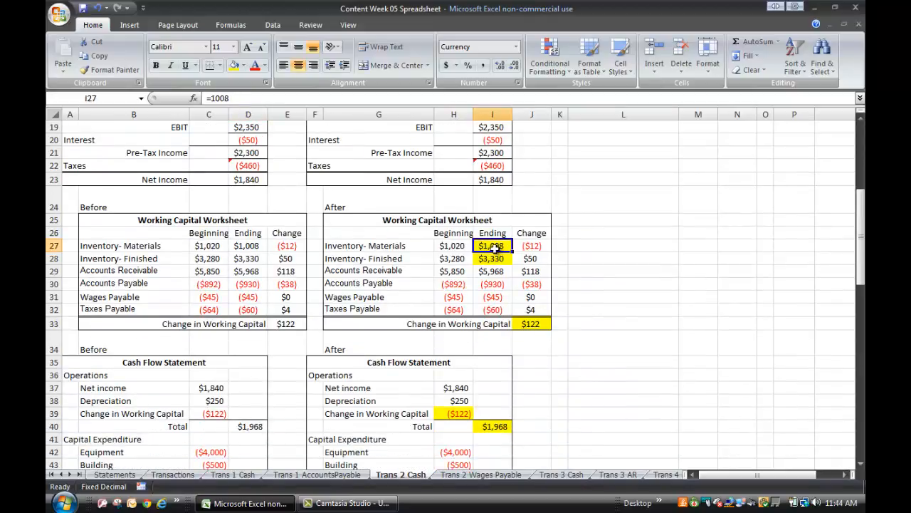
left_click(248, 97)
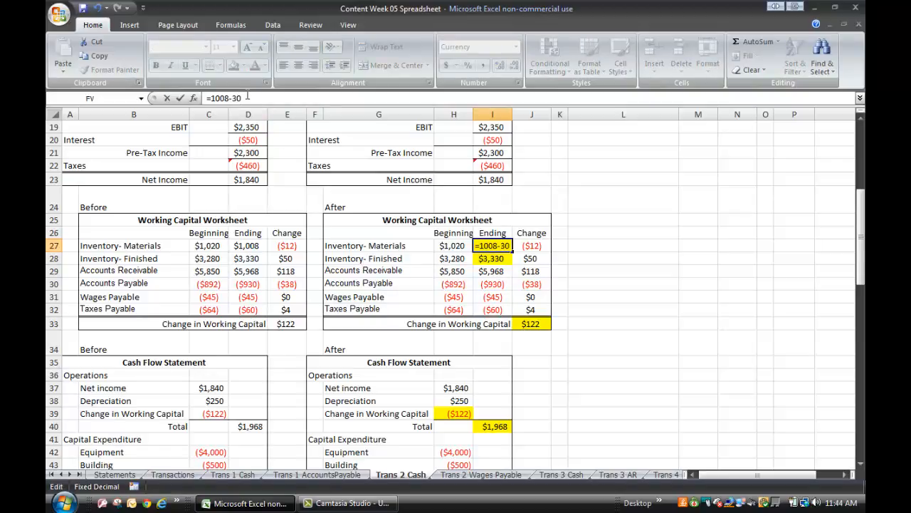
left_click(687, 268)
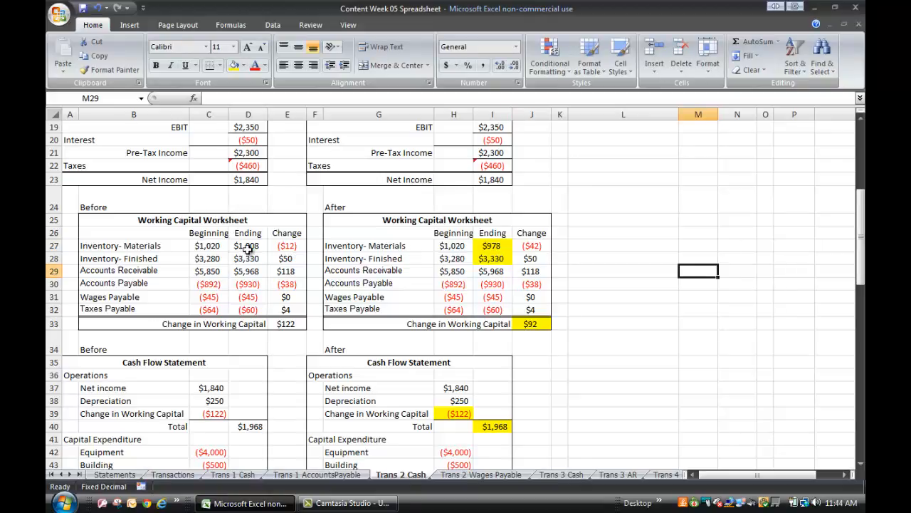
Add the $40 total production cost to the 3330 formula for ending Inventory- Finished in the After working capital worksheet.
left_click(490, 259)
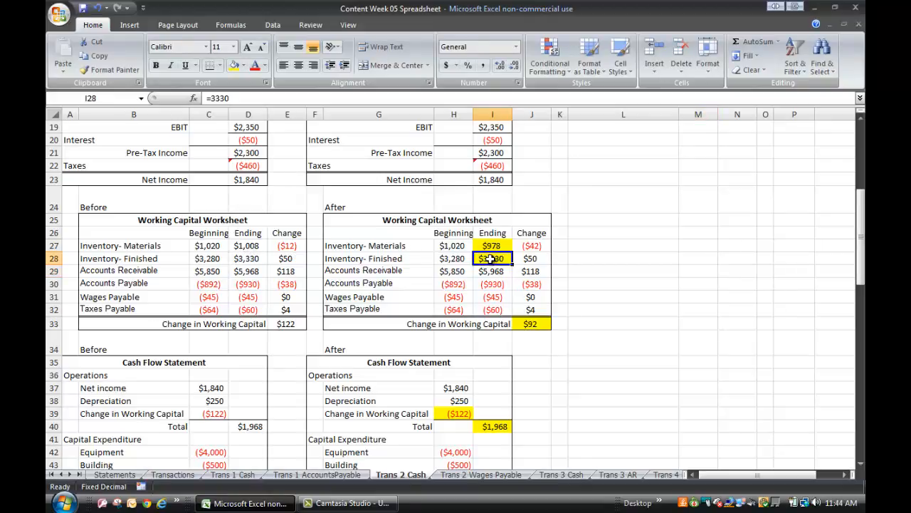
scroll(491, 260, "up", 6)
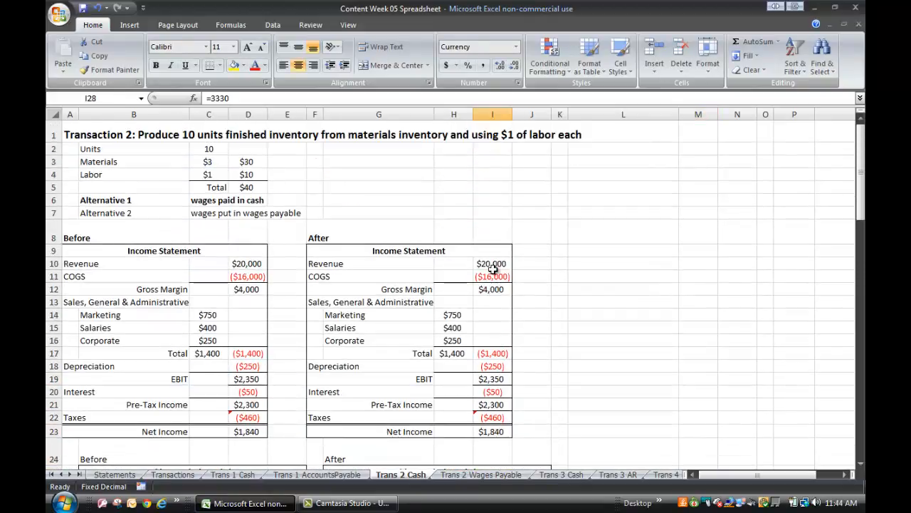
left_click(243, 187)
scroll(614, 317, "down", 2)
scroll(614, 317, "down", 2)
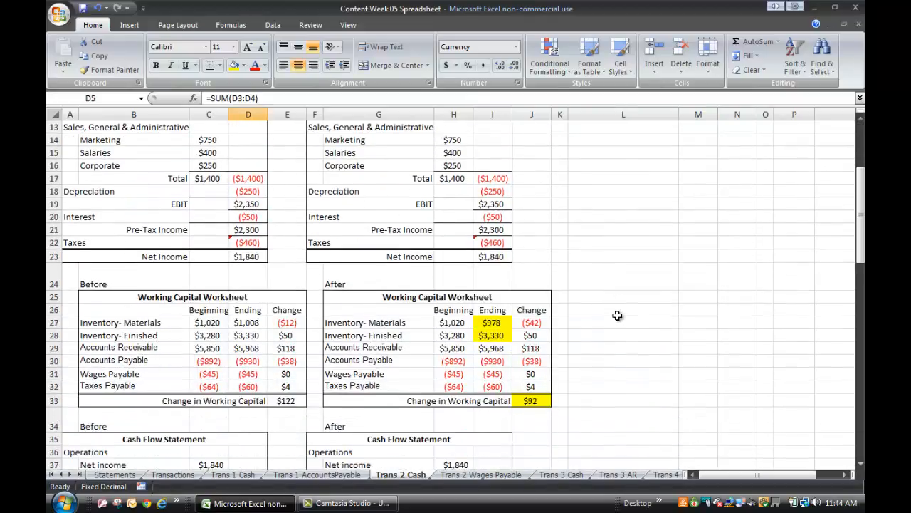
left_click(491, 323)
left_click(247, 98)
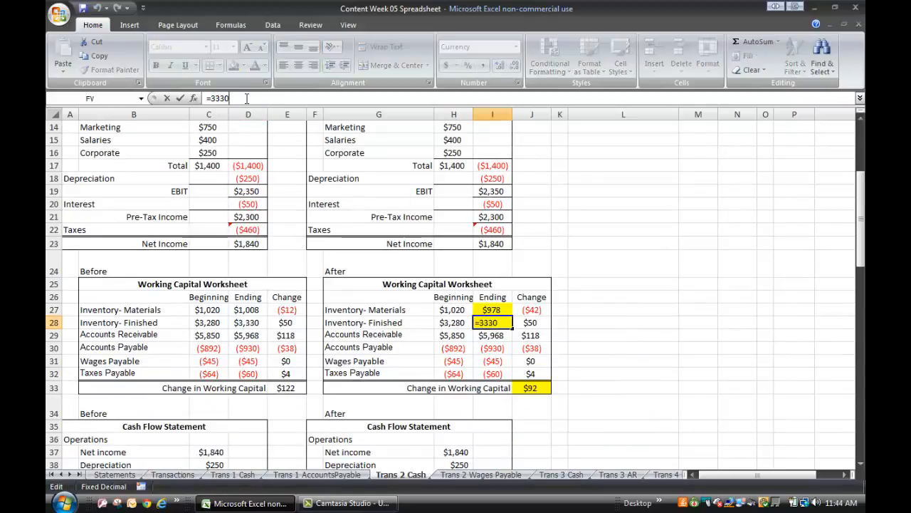
type("+40")
left_click(625, 269)
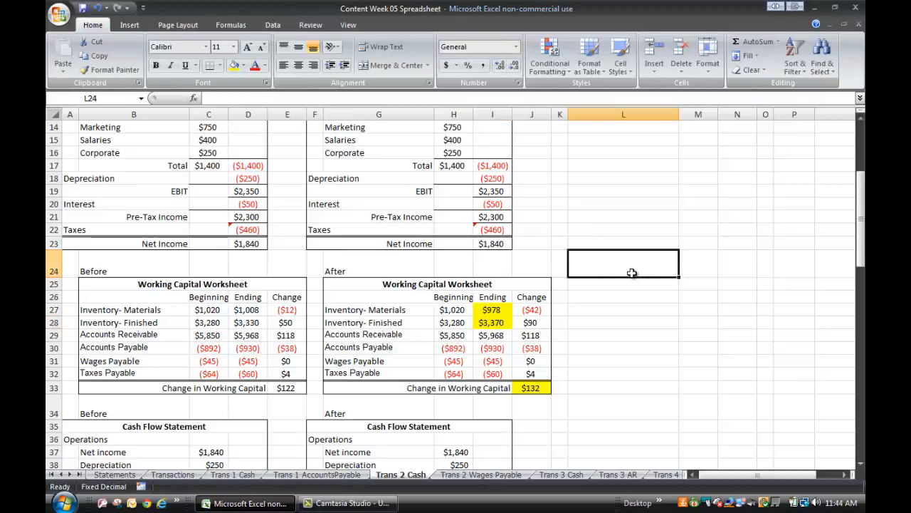
Set Change in Working Capital to -132 in the After cash flow statement, matching the After working capital worksheet.
scroll(595, 375, "down", 1)
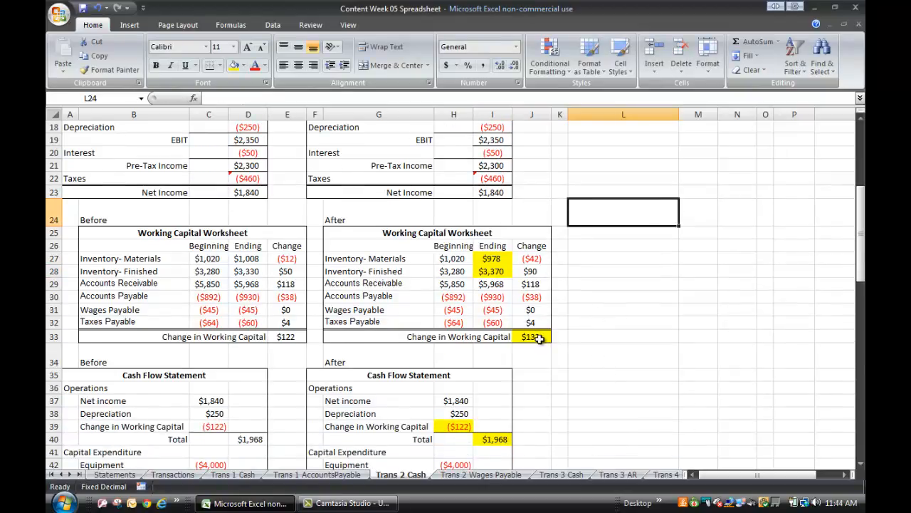
left_click(539, 339)
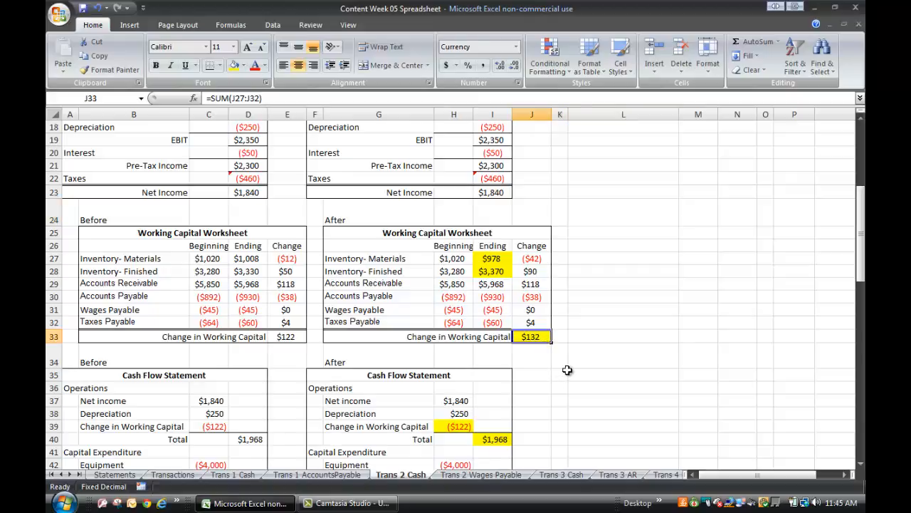
left_click(415, 260)
left_click(414, 273)
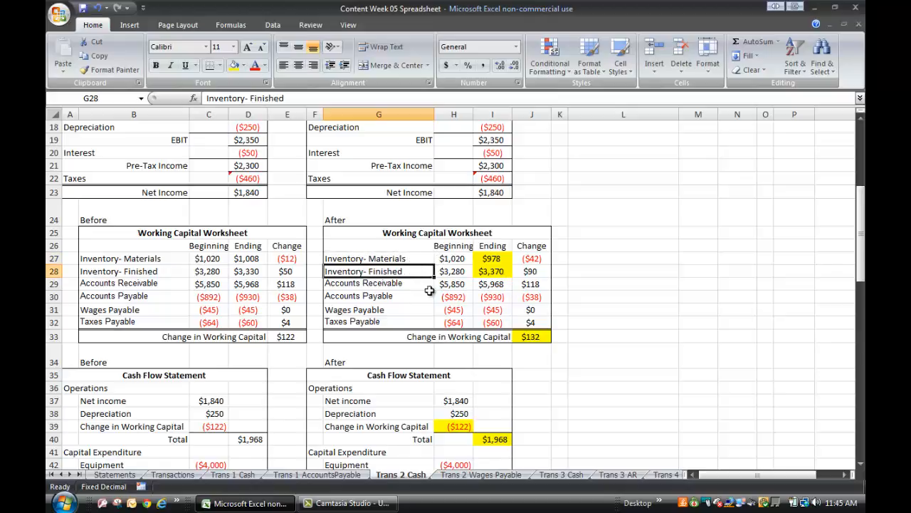
left_click(537, 339)
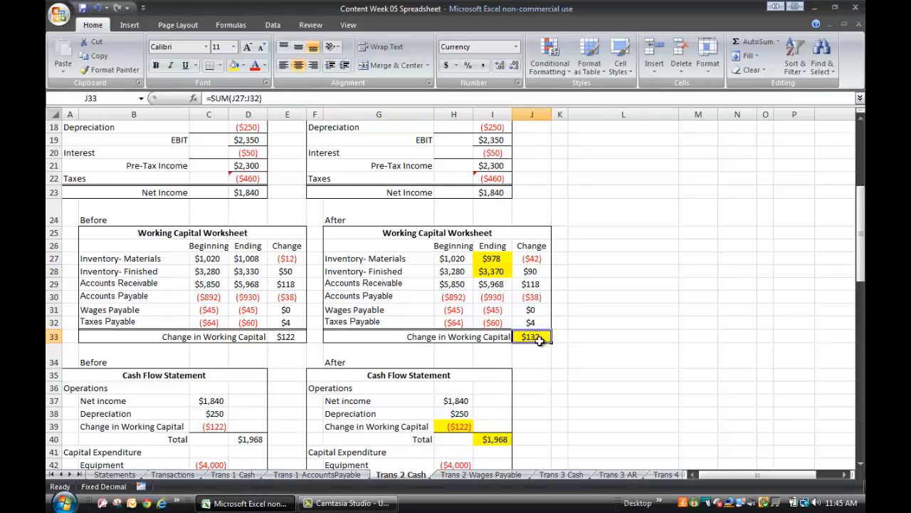
left_click(611, 387)
scroll(598, 370, "down", 2)
scroll(588, 354, "down", 1)
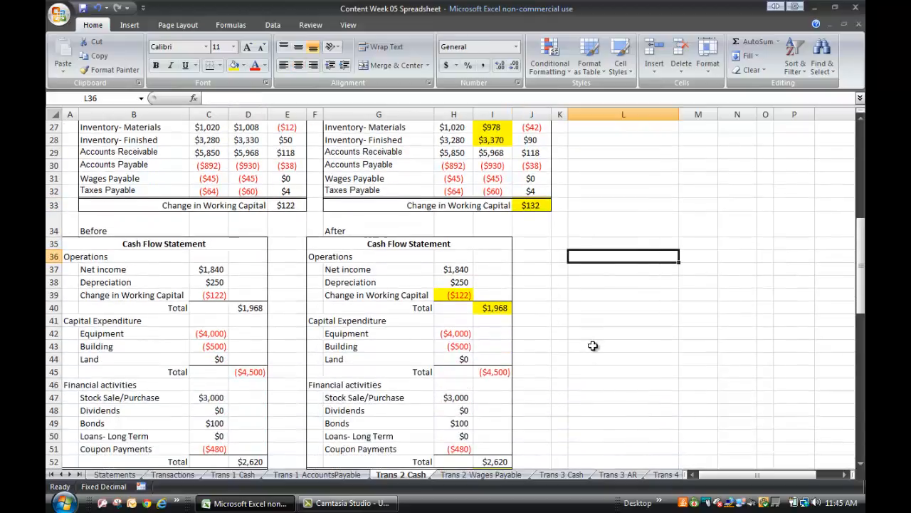
left_click(451, 294)
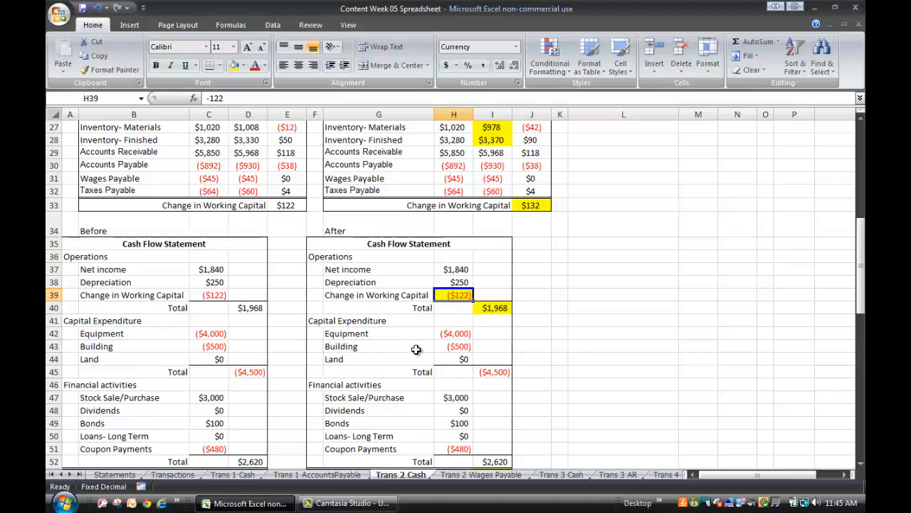
type("-132")
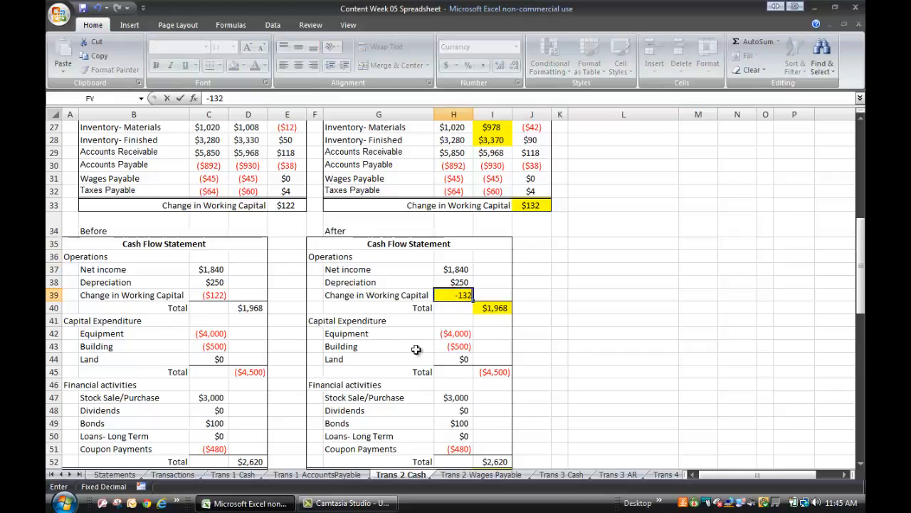
left_click(621, 324)
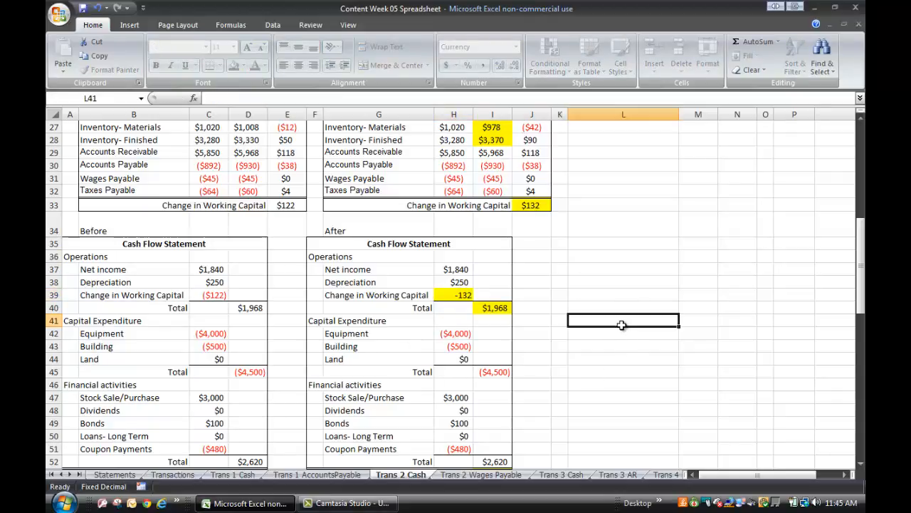
Review the operations total, net change in cash and ending cash on hand in the After cash flow statement.
left_click(494, 306)
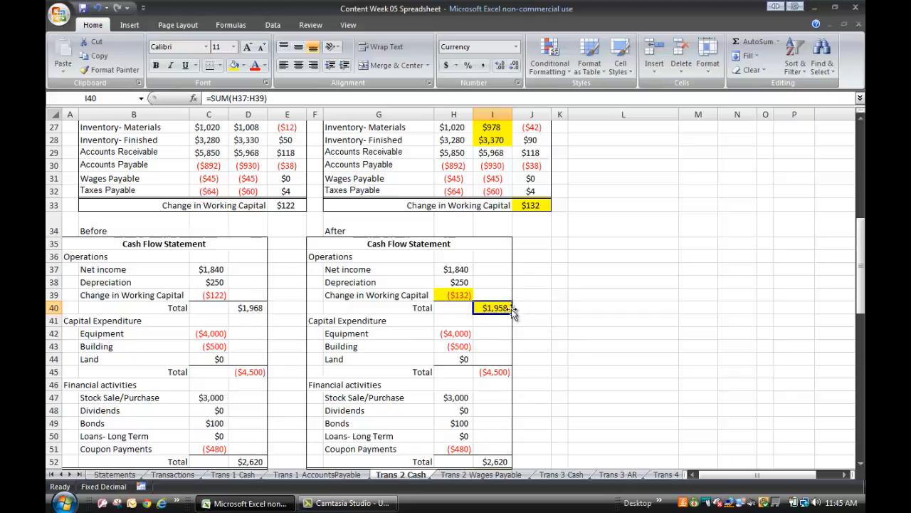
left_click(538, 309)
scroll(555, 353, "down", 3)
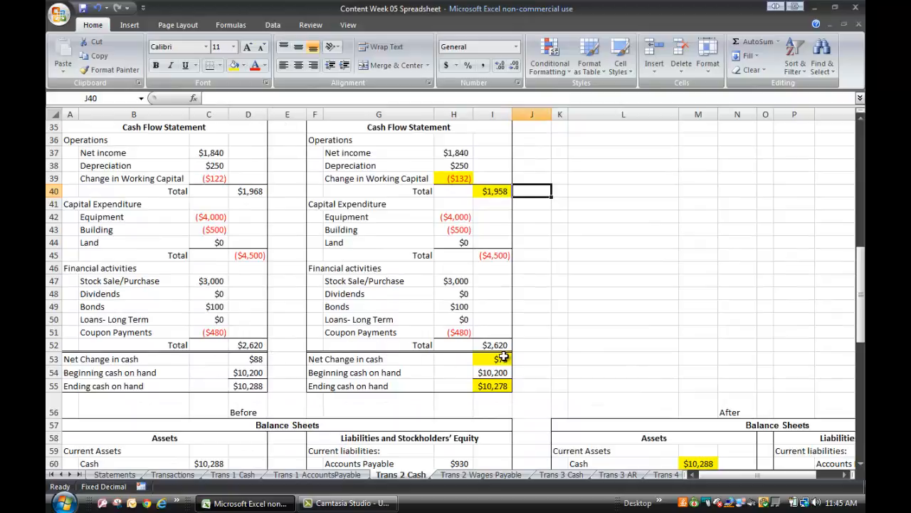
left_click(503, 358)
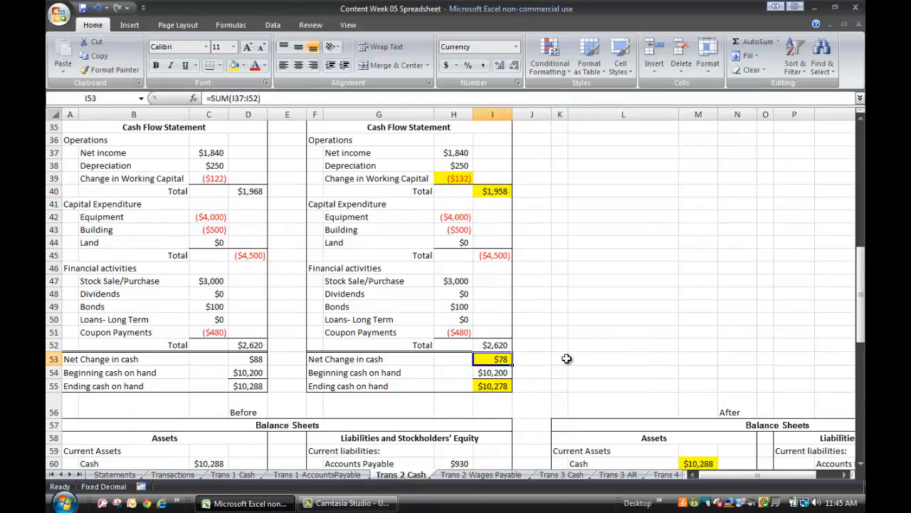
left_click(495, 385)
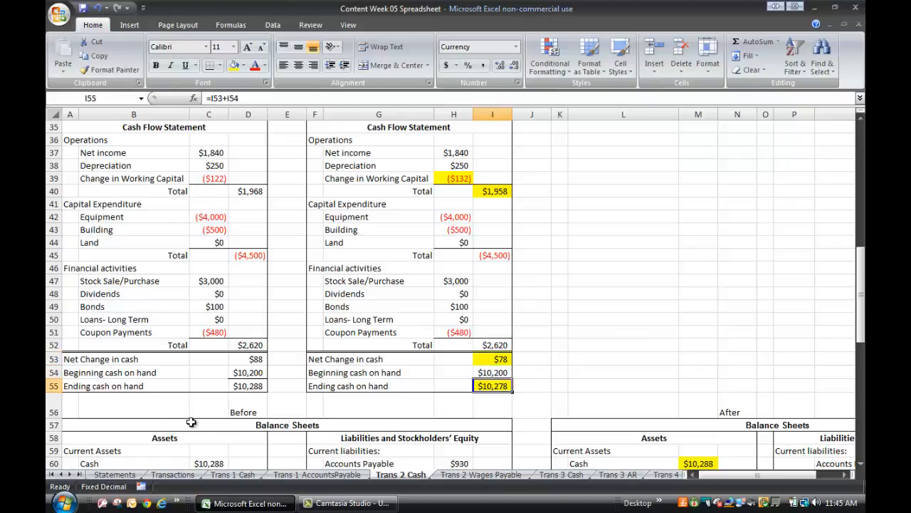
left_click(550, 381)
Set Cash in the After balance sheet to 10278, matching ending cash on hand in the After cash flow statement.
scroll(536, 348, "down", 5)
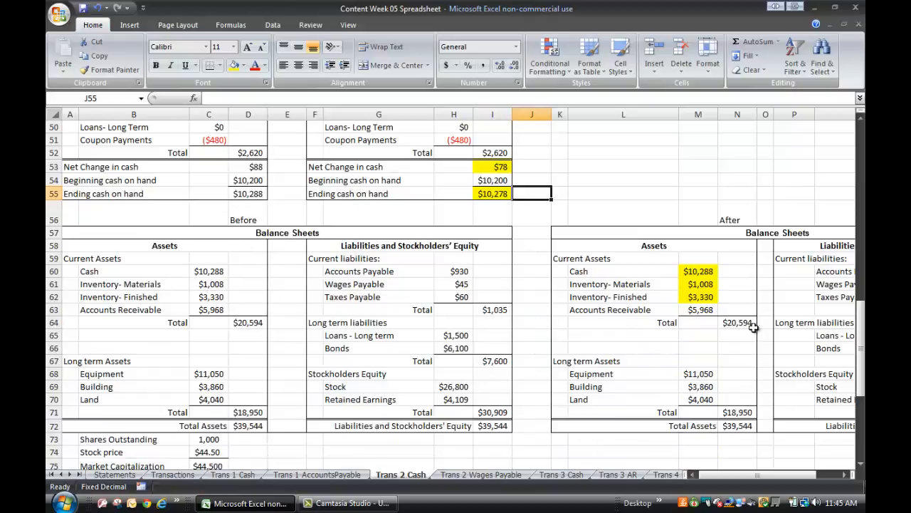
left_click(697, 270)
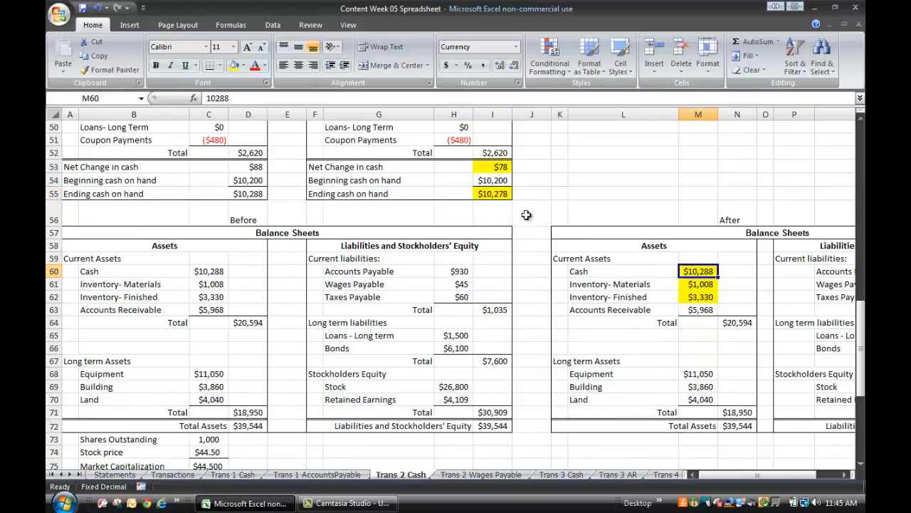
type("10")
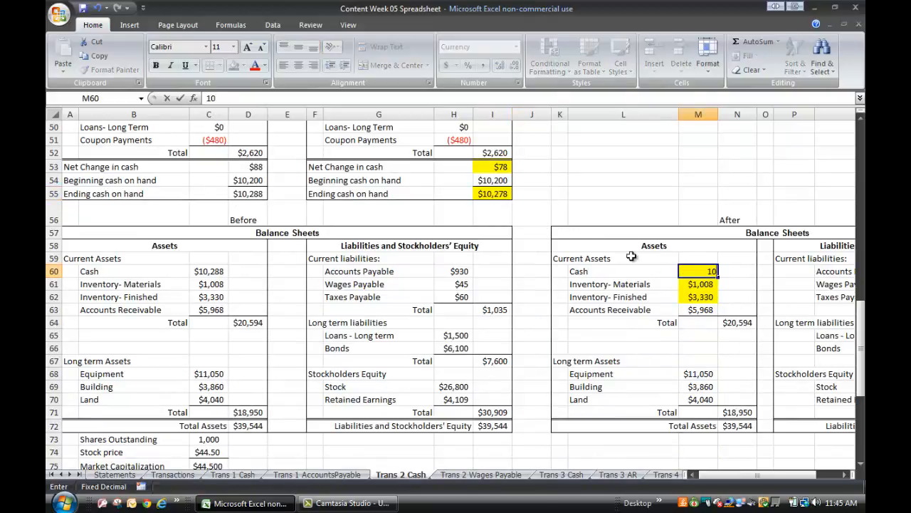
type(",278")
left_click(501, 194)
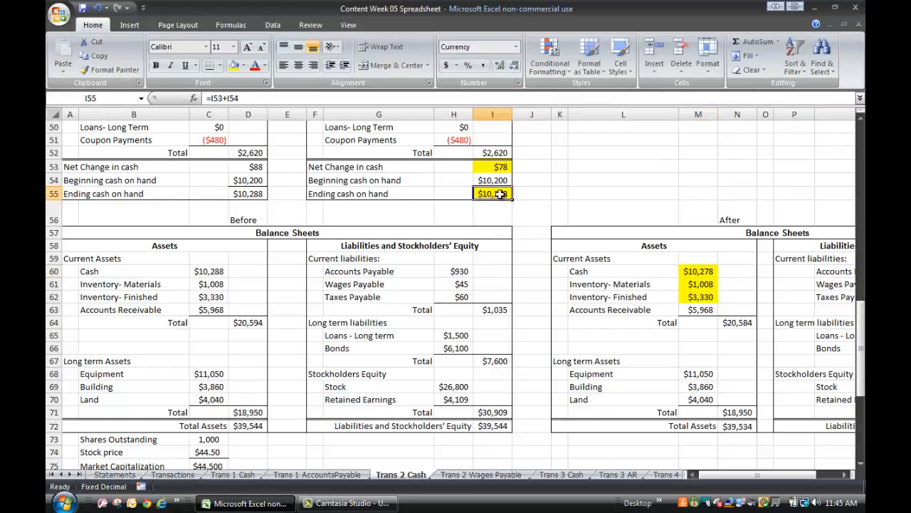
Subtract the $30 of materials from Inventory- Materials in the After balance sheet, making the formula =1008-30.
left_click(696, 286)
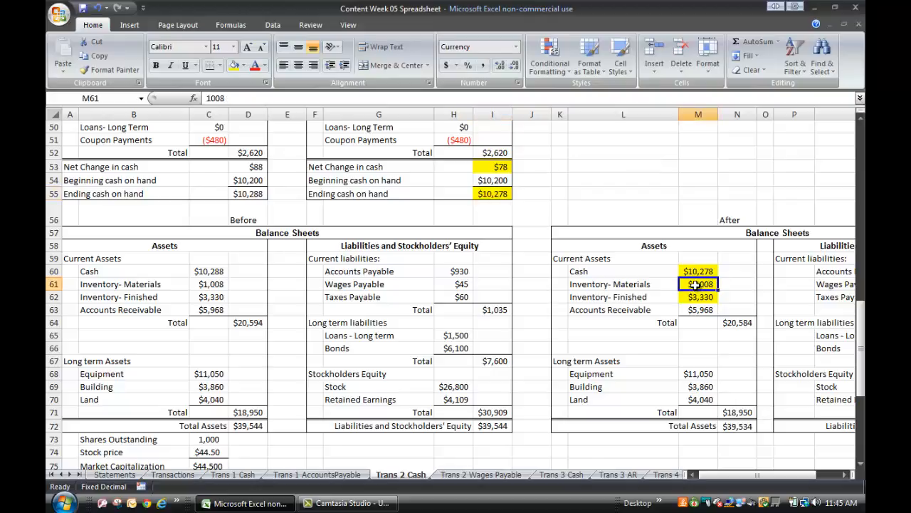
left_click(205, 98)
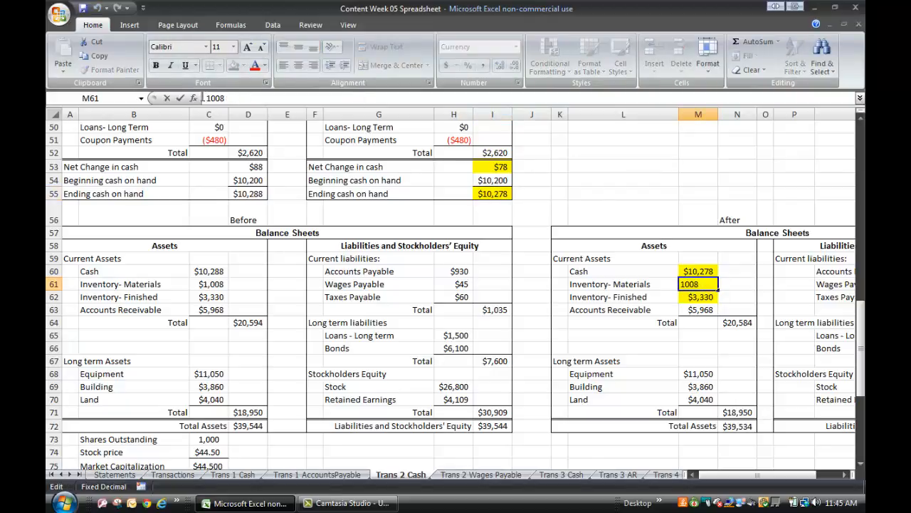
type("=")
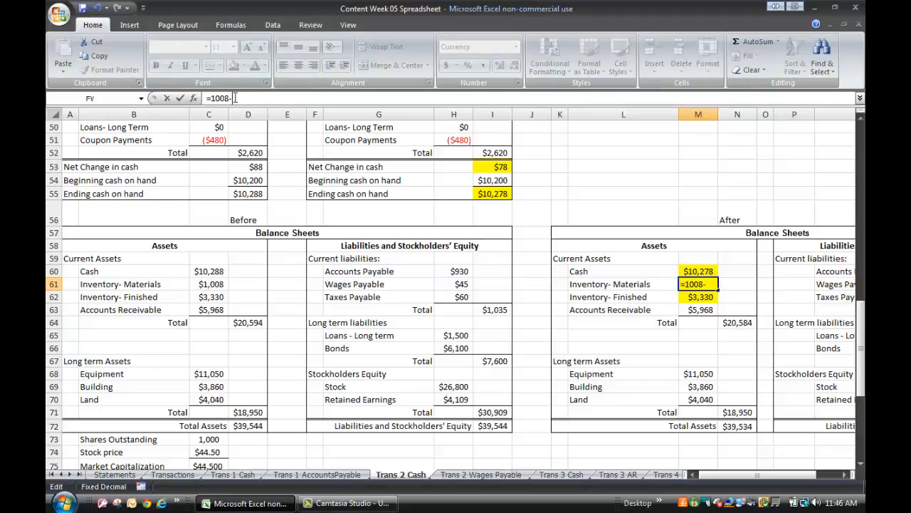
left_click(635, 170)
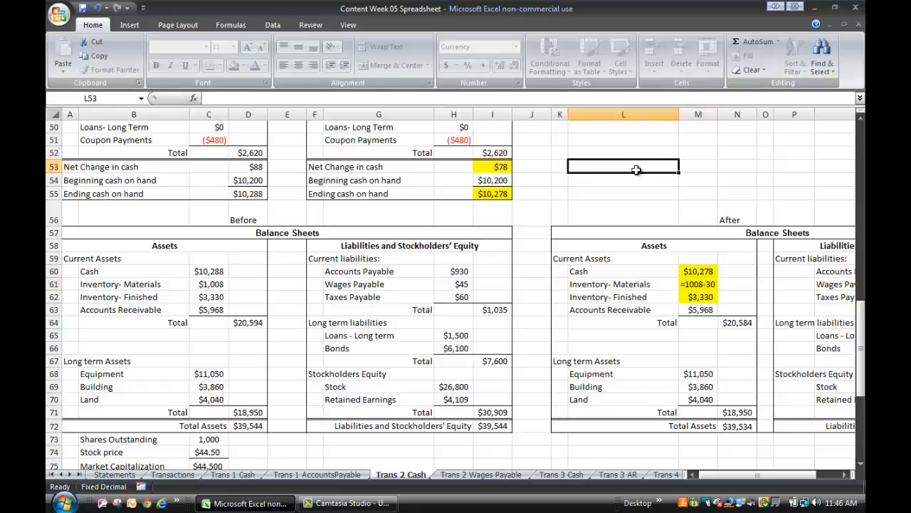
Add the $40 production cost to Inventory- Finished in the After balance sheet, making the formula =3330+40.
left_click(710, 299)
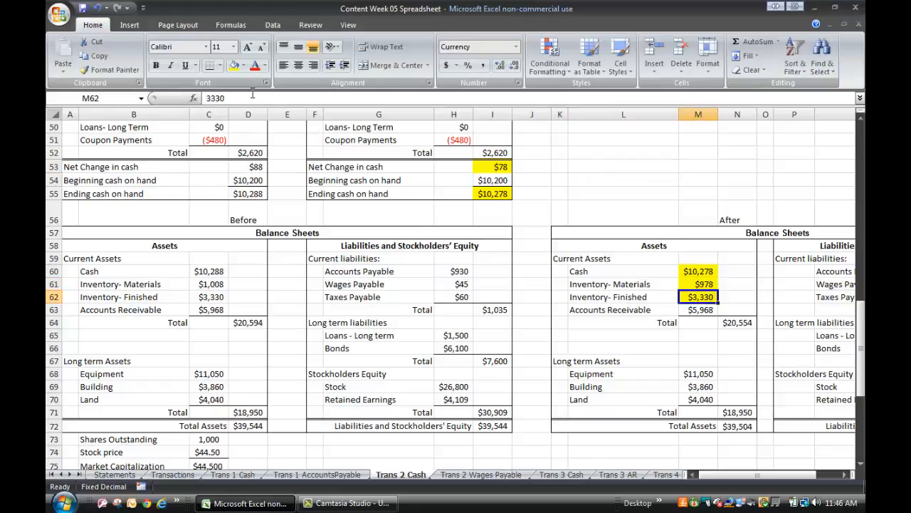
left_click(206, 98)
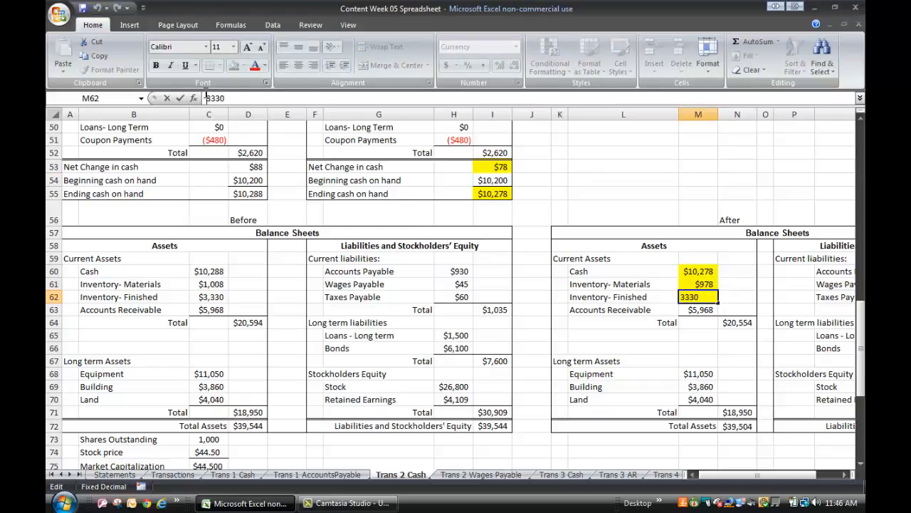
type("=")
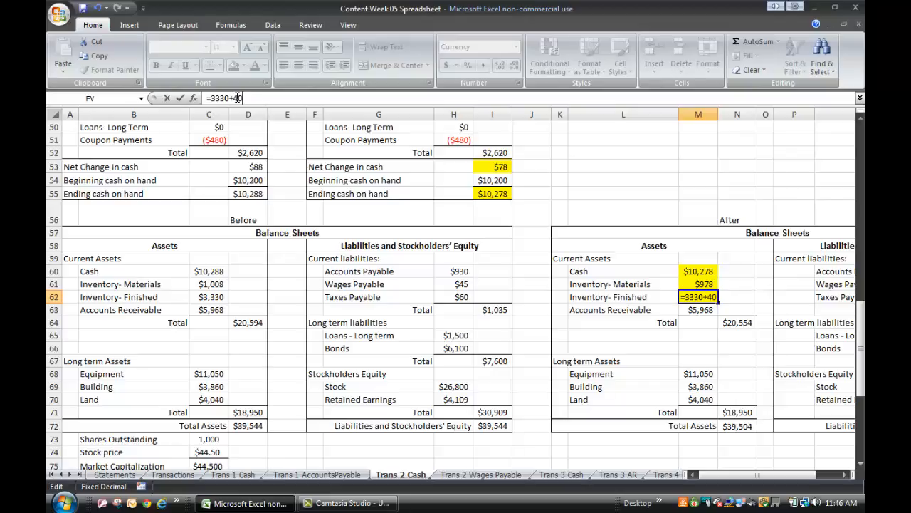
type("+40")
left_click(633, 164)
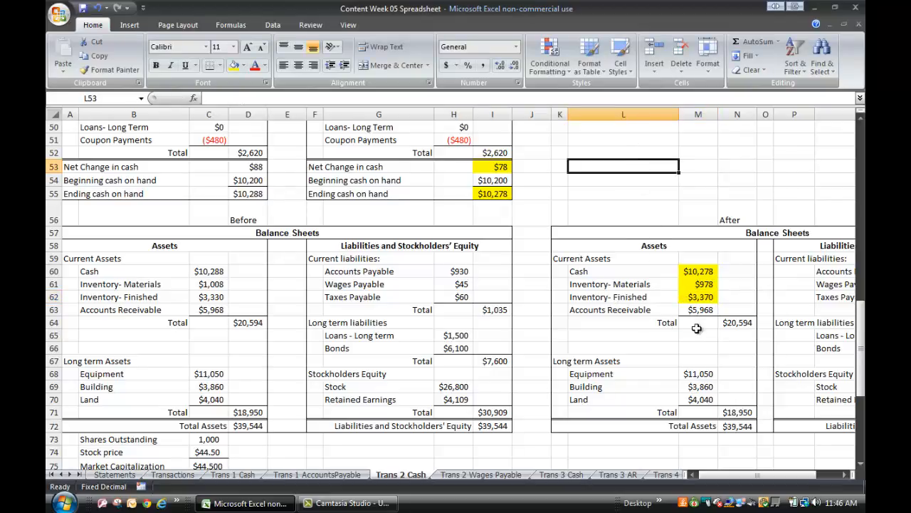
Compare the current assets totals before and after, check the cash and inventory entries, and examine the After liabilities and equity.
left_click(736, 323)
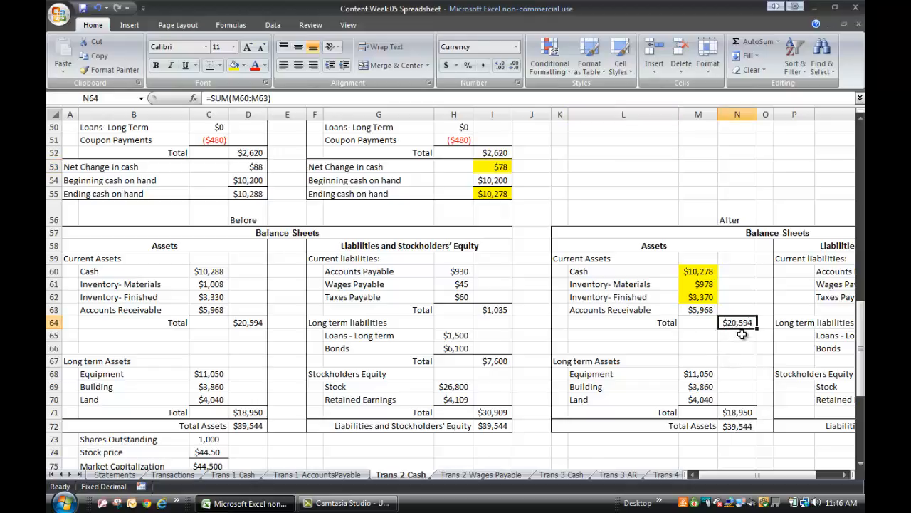
left_click(246, 323)
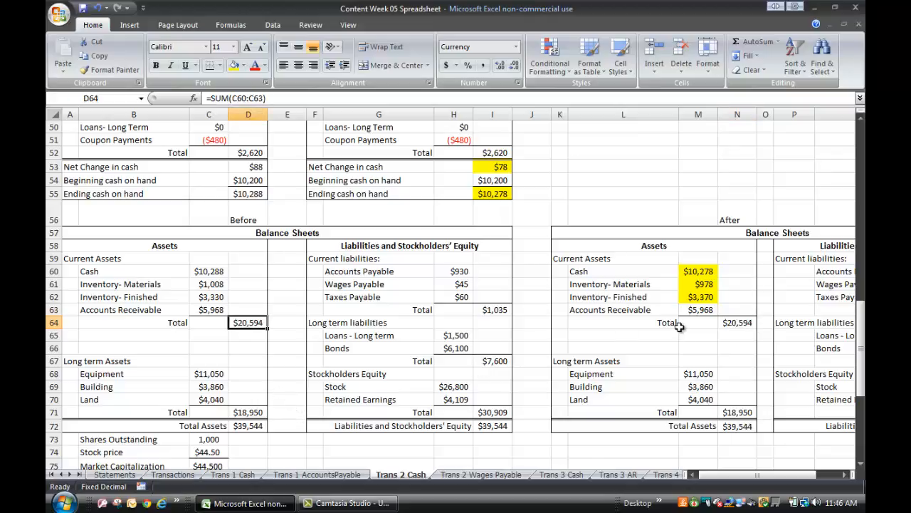
left_click(705, 273)
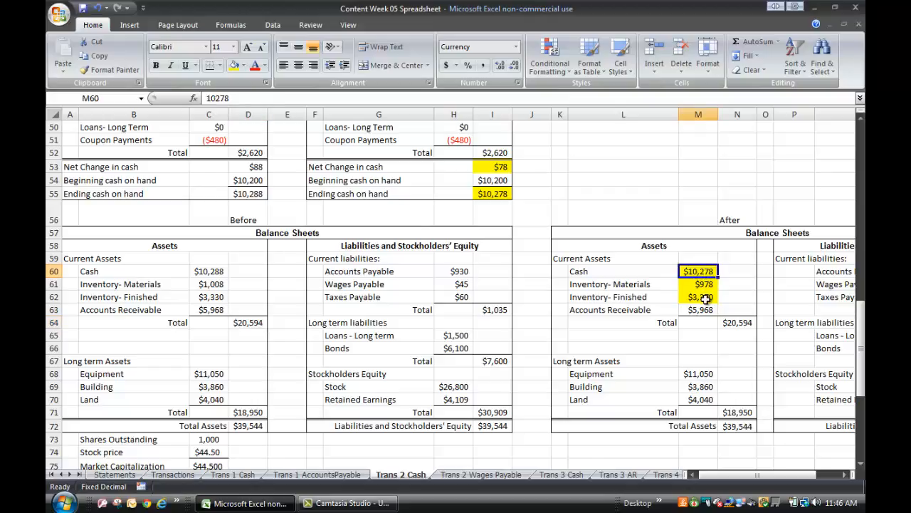
left_click(705, 299)
left_click(706, 271)
left_click(709, 285)
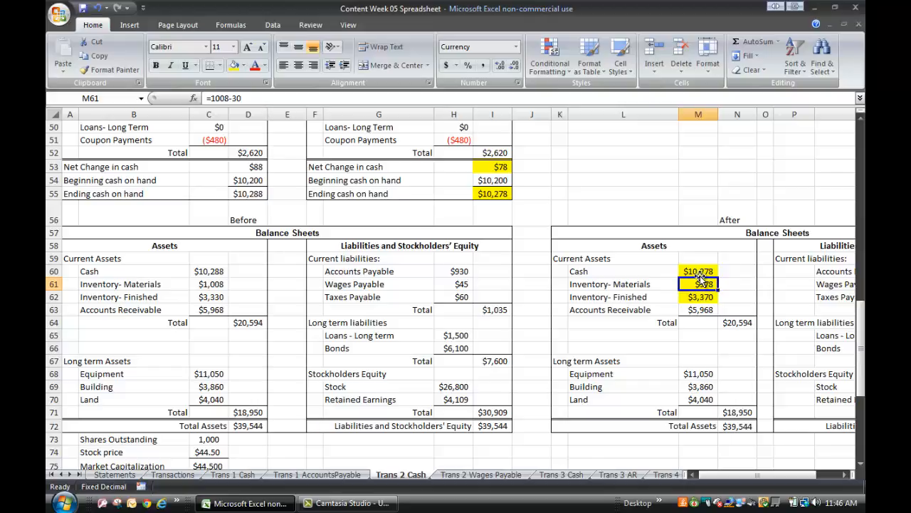
left_click(701, 272)
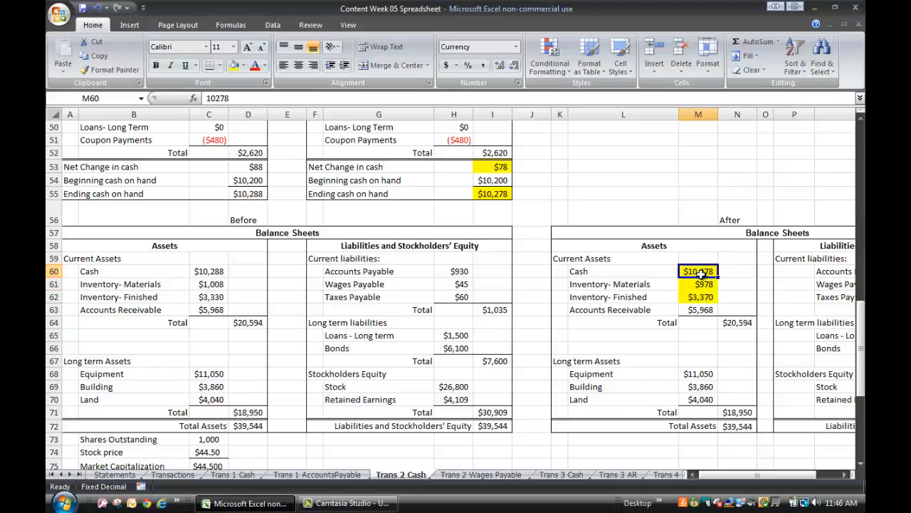
left_click(698, 285)
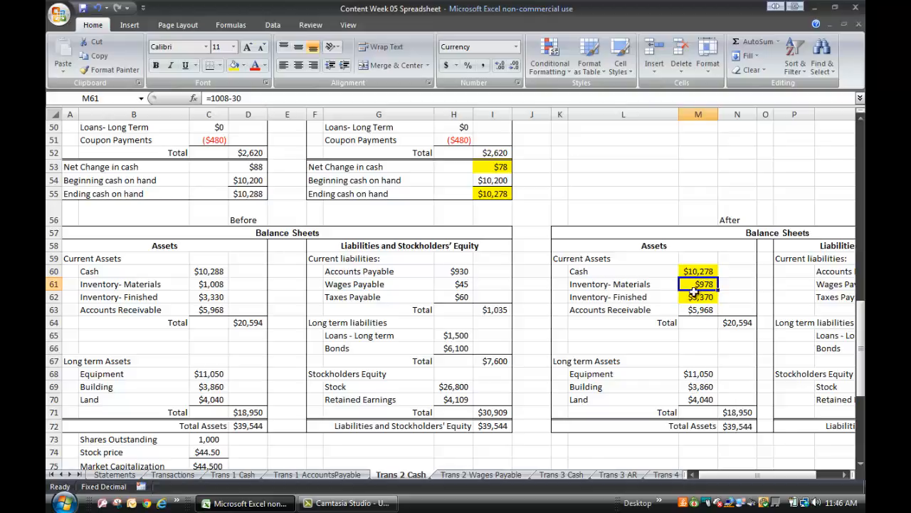
left_click(697, 297)
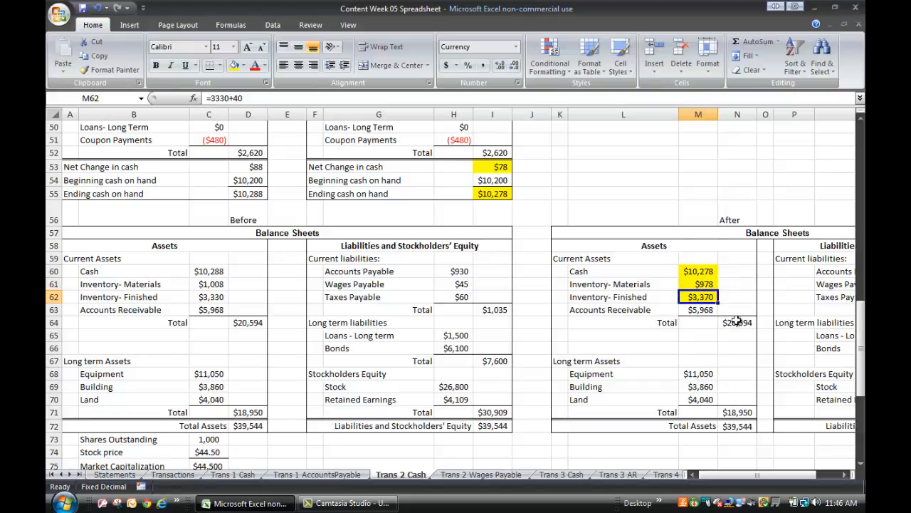
left_click(735, 322)
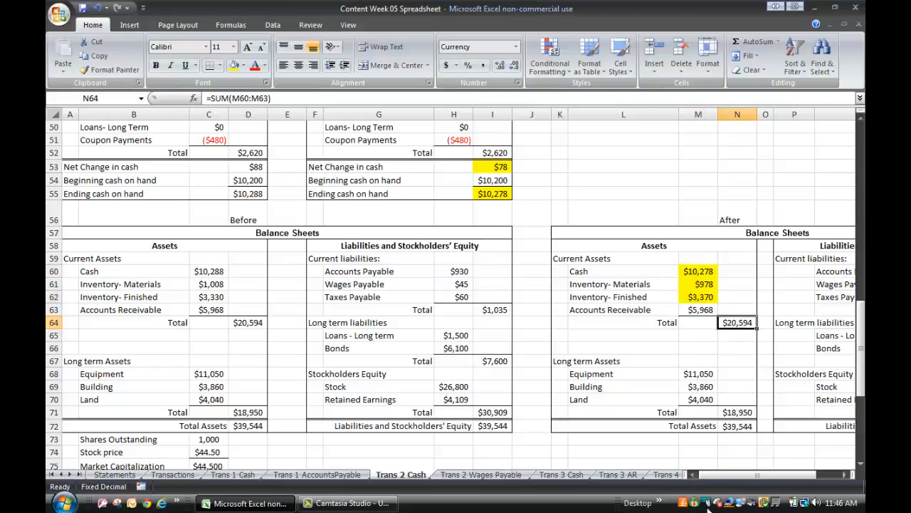
left_click_drag(740, 474, 762, 470)
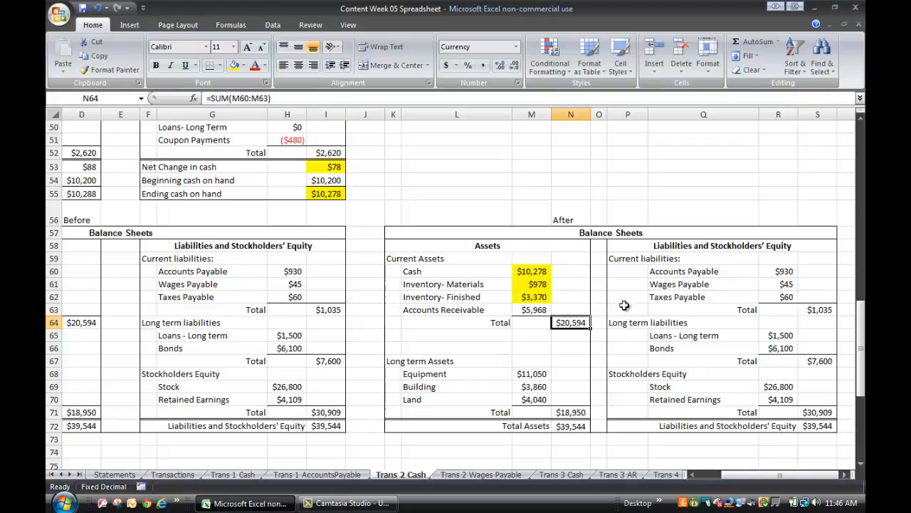
left_click(702, 148)
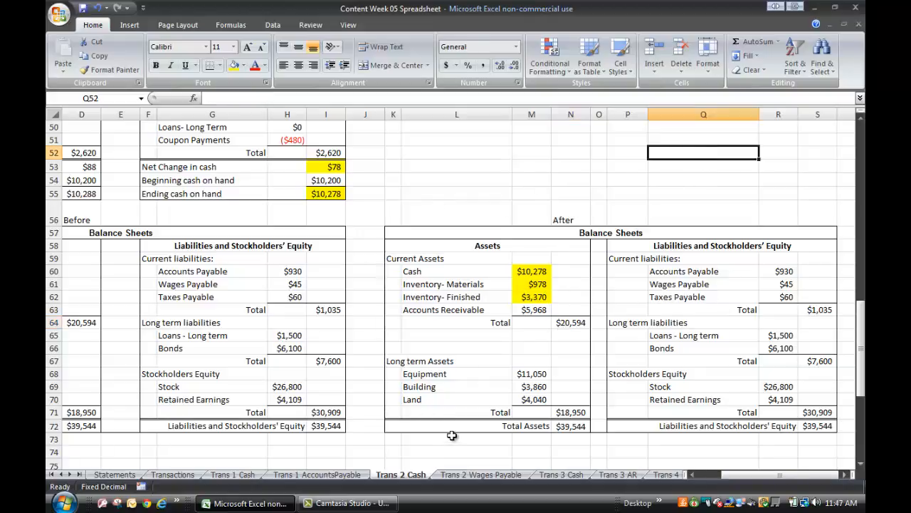
Open the Trans 2 Wages Payable sheet and review its statements and the Alternative 2 wages payable assumption for Transaction 2.
left_click(692, 475)
left_click(516, 475)
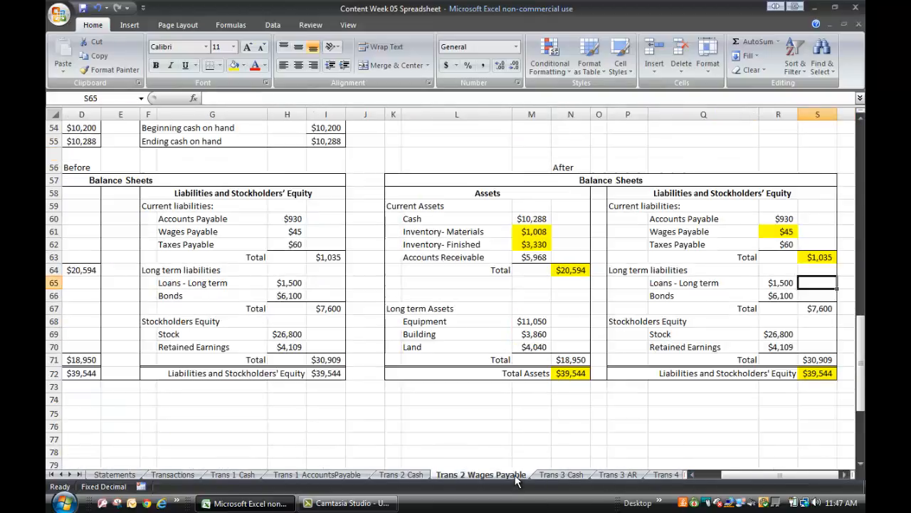
left_click(374, 233)
scroll(374, 233, "up", 7)
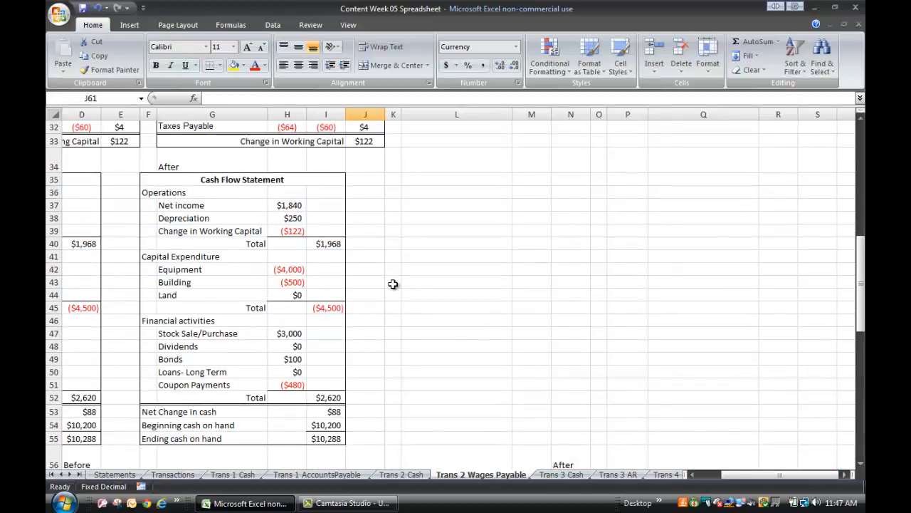
scroll(393, 285, "up", 3)
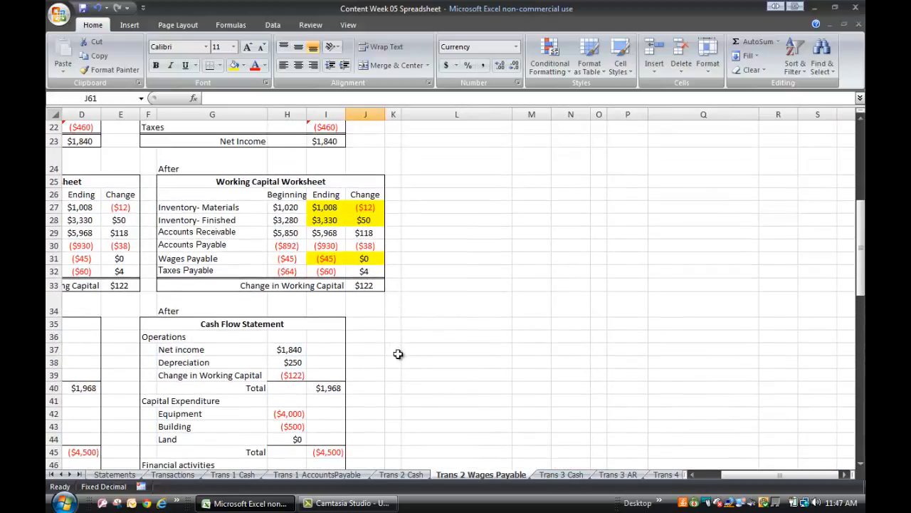
scroll(397, 344, "down", 2)
scroll(396, 343, "up", 9)
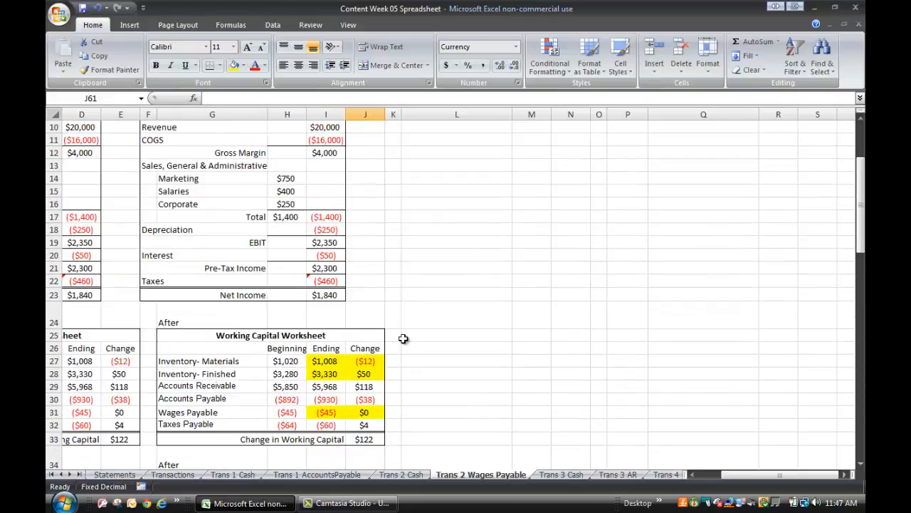
left_click(692, 475)
left_click(692, 476)
left_click(692, 476)
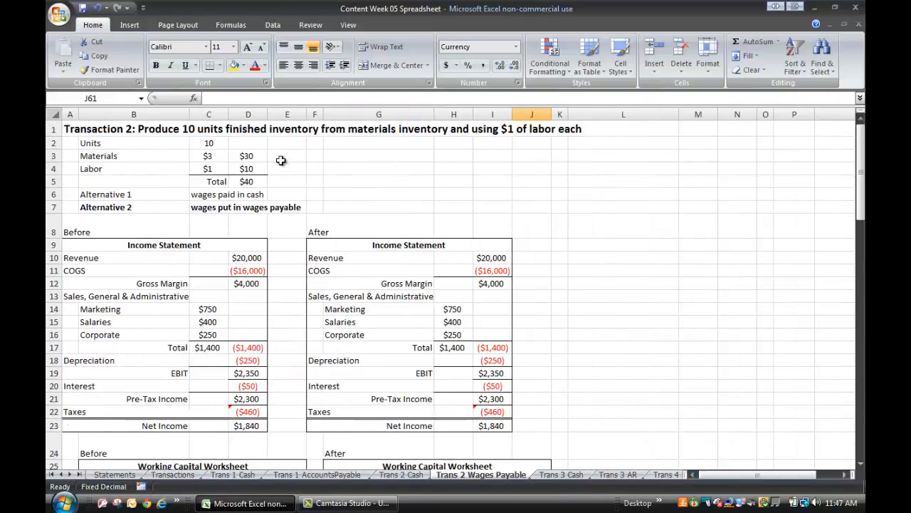
left_click(214, 209)
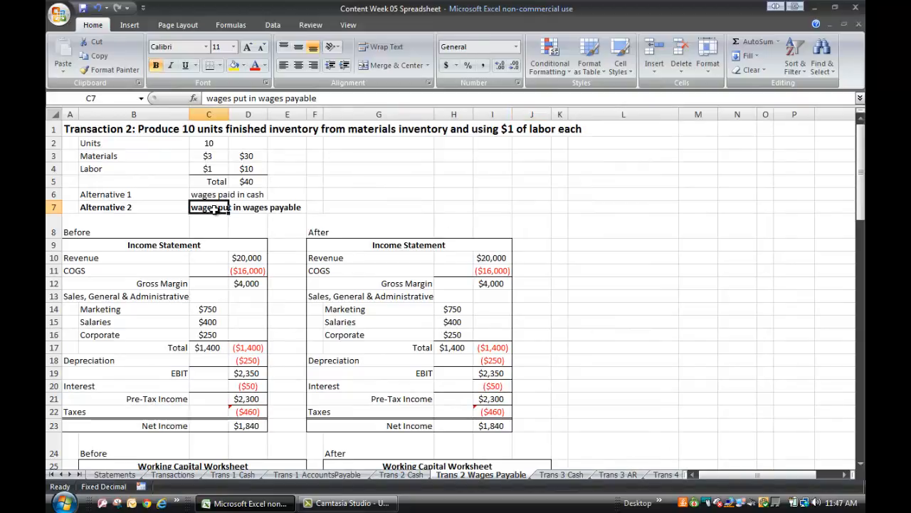
Subtract $30 from ending Inventory- Materials in the wages payable sheet's After working capital worksheet, making the formula =1008-30.
scroll(553, 252, "down", 2)
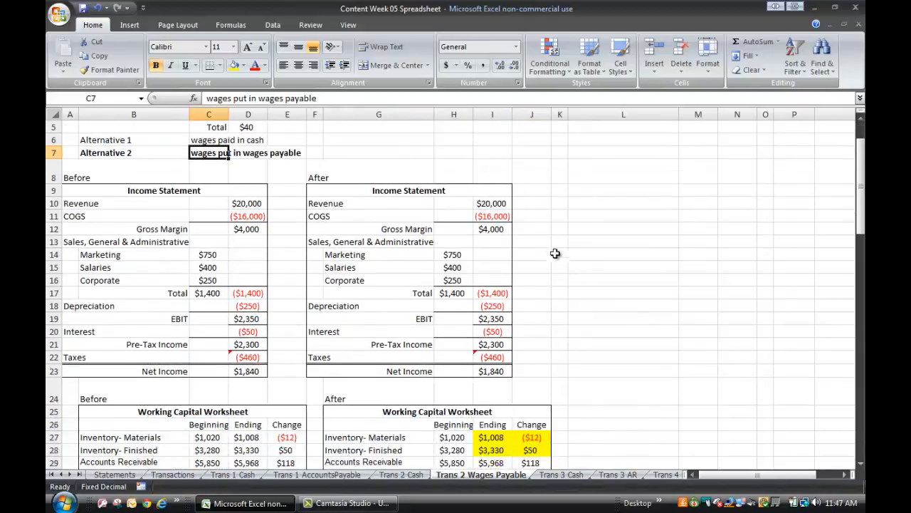
scroll(558, 215, "down", 5)
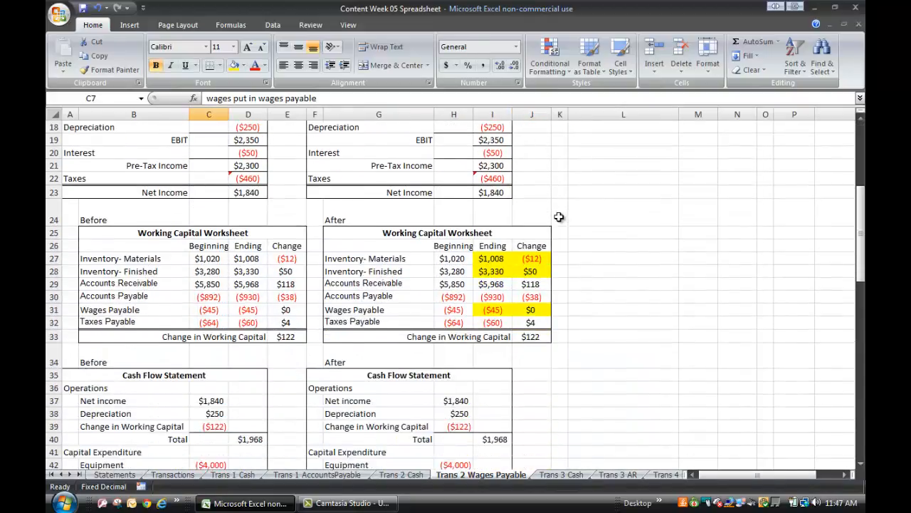
left_click(498, 243)
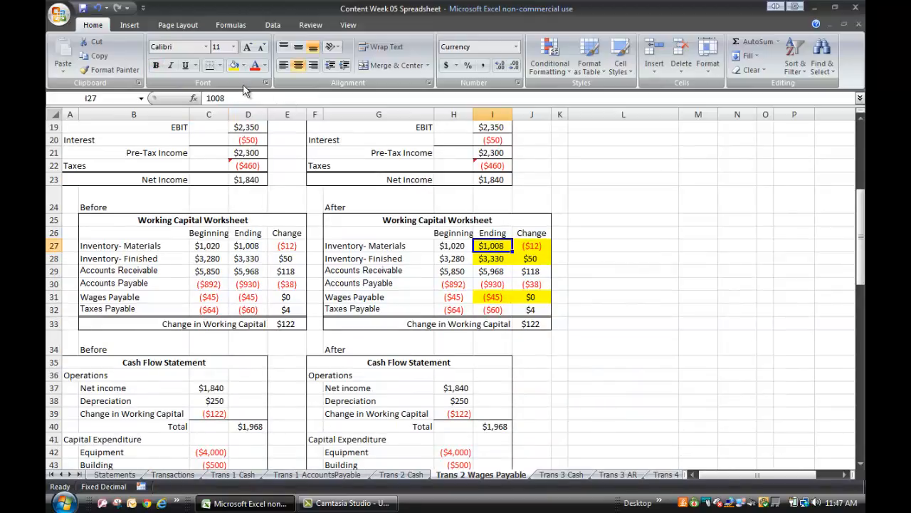
left_click(205, 98)
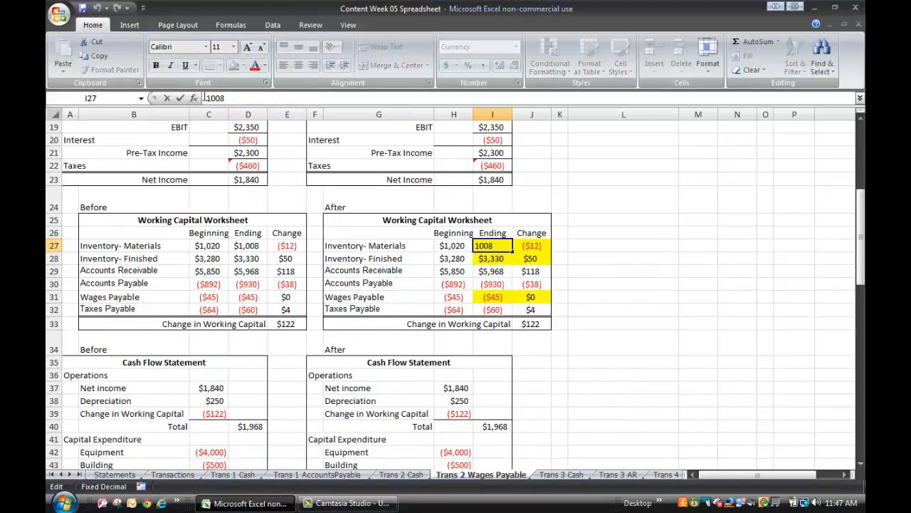
type("=")
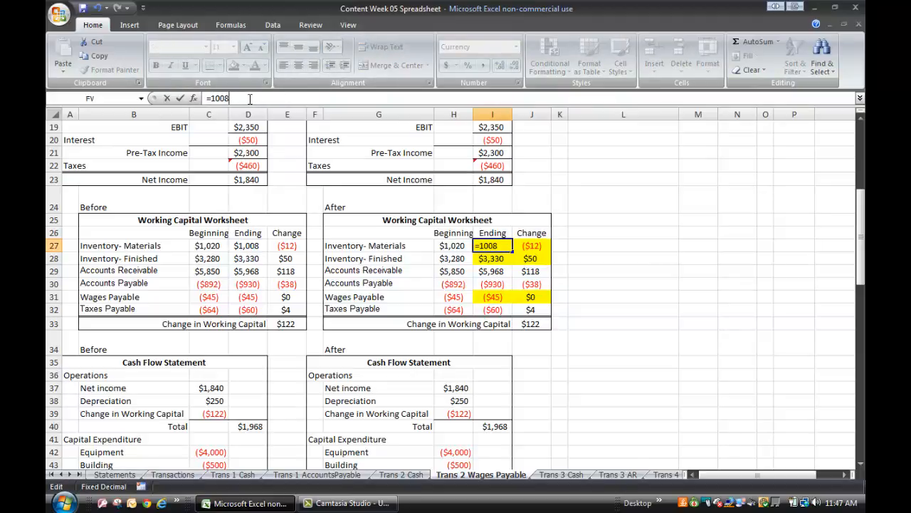
type("-30")
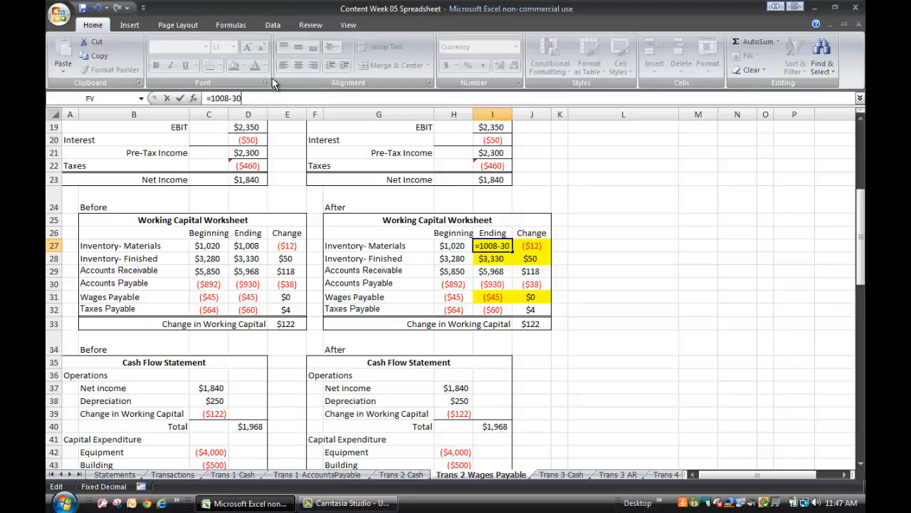
left_click(650, 270)
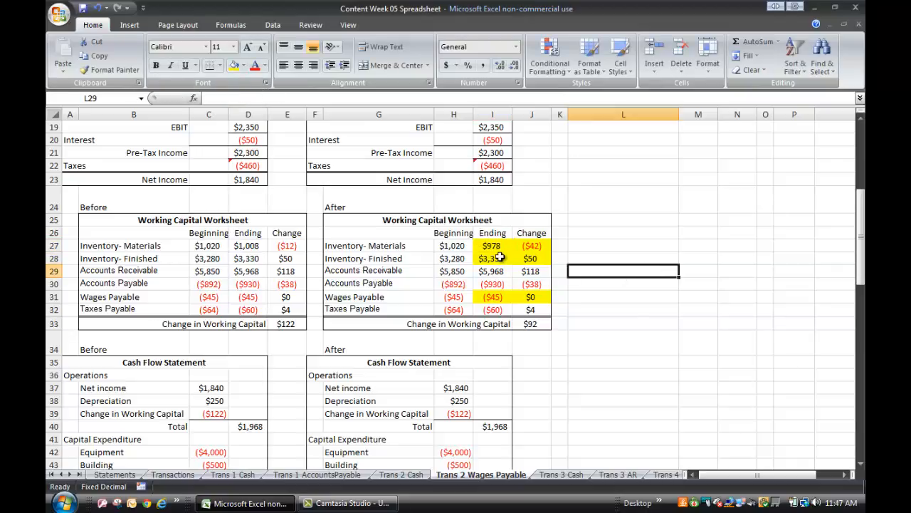
Add the $40 production cost to ending Inventory- Finished in the After working capital worksheet, making the formula =3330+40.
left_click(500, 258)
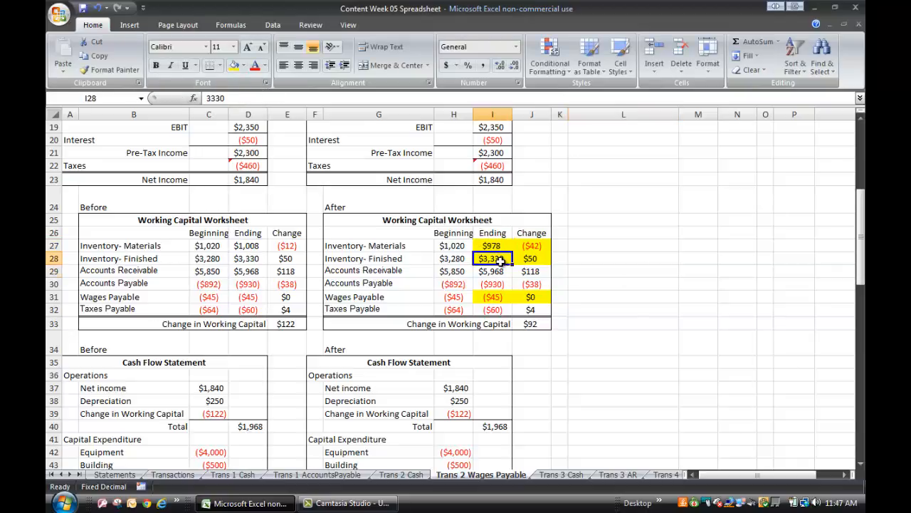
left_click(205, 98)
type("=")
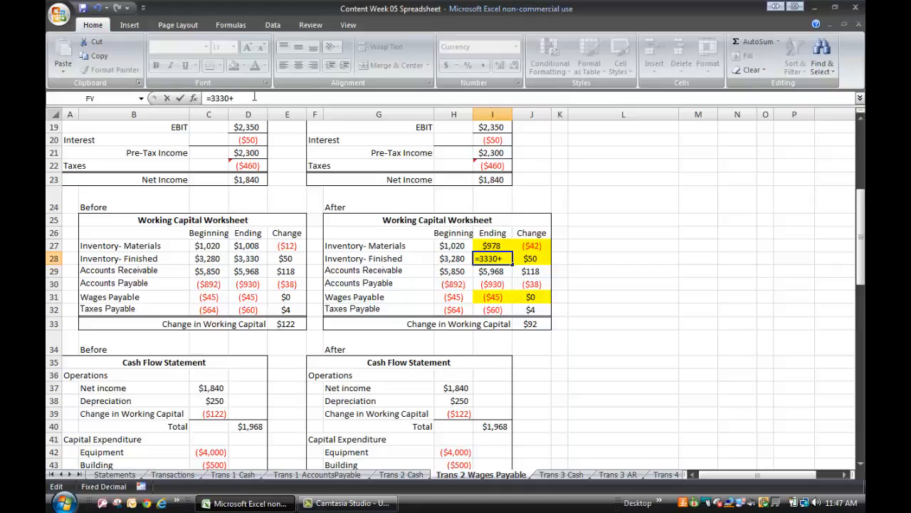
Increase the ending Wages Payable liability by $10 in the After working capital worksheet by entering -45-10.
left_click(489, 297)
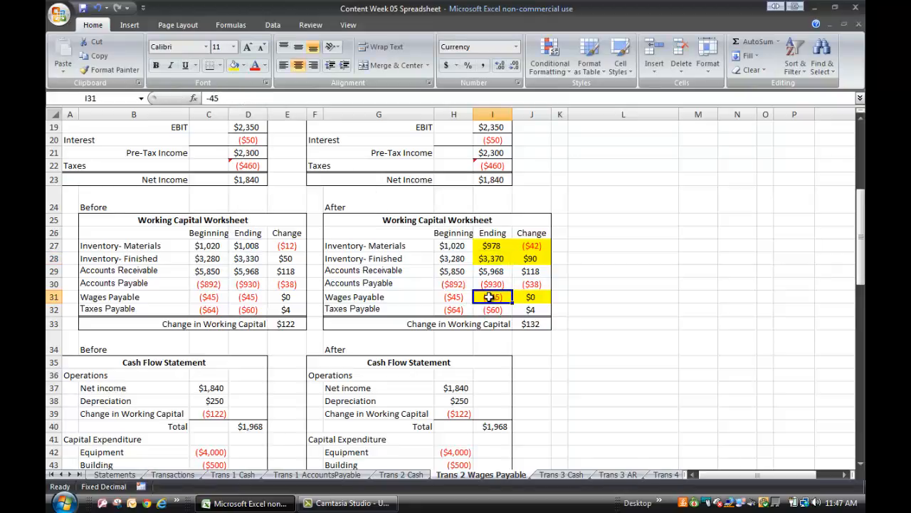
left_click(240, 98)
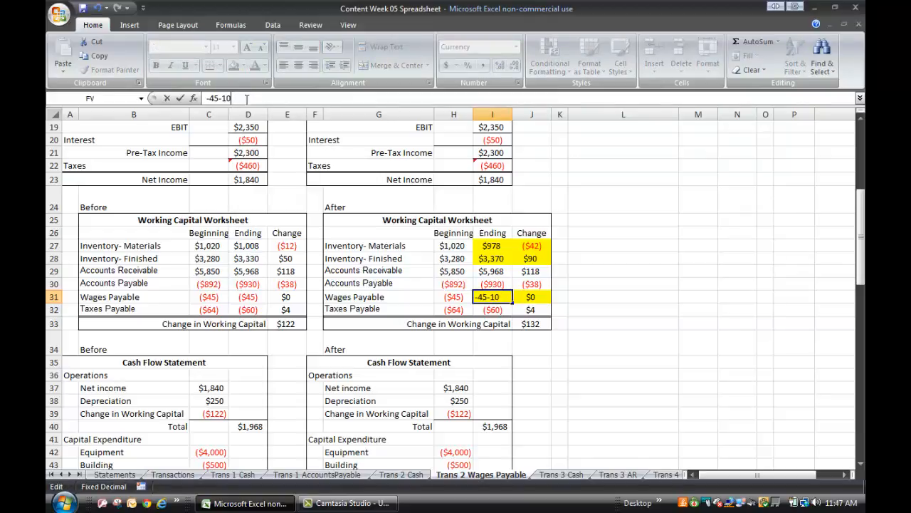
left_click(674, 256)
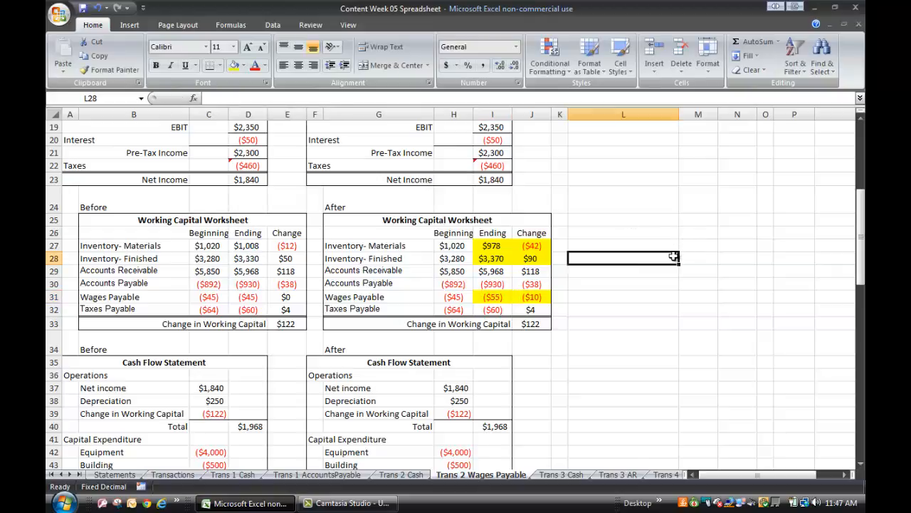
Compare the Wages Payable changes and Change in Working Capital totals before and after, and check the After cash flow statement's working capital entry.
left_click(545, 298)
left_click(286, 299)
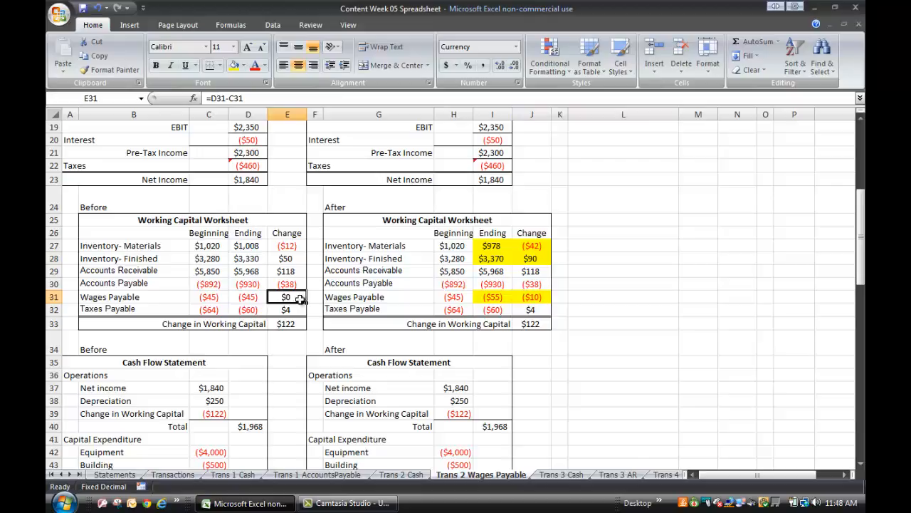
left_click(619, 298)
scroll(619, 299, "down", 1)
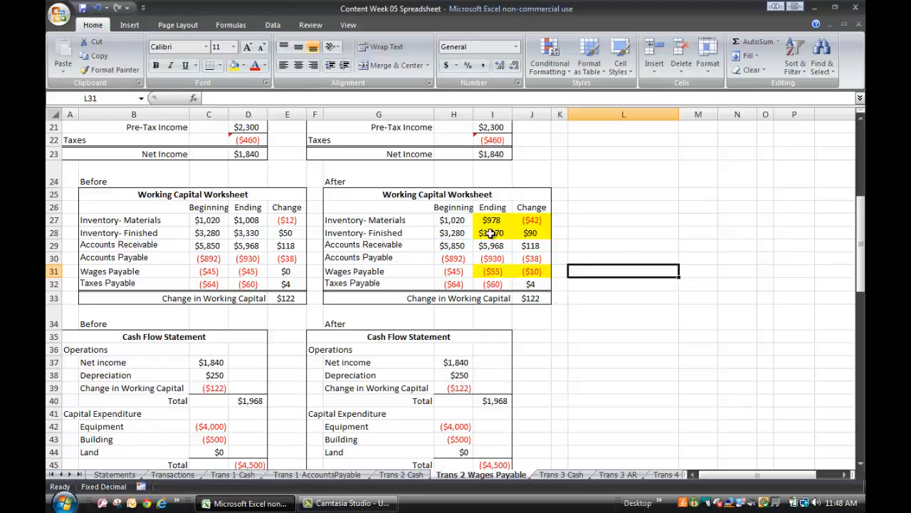
left_click(529, 298)
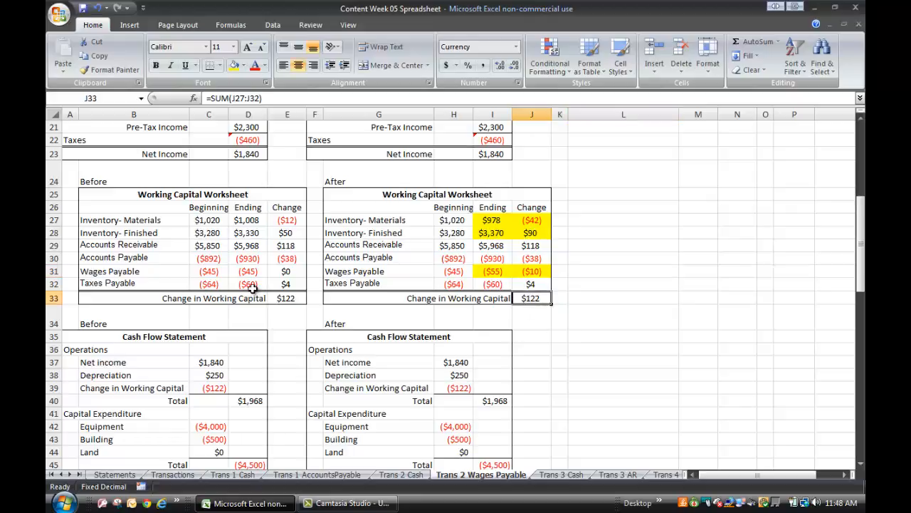
left_click(288, 297)
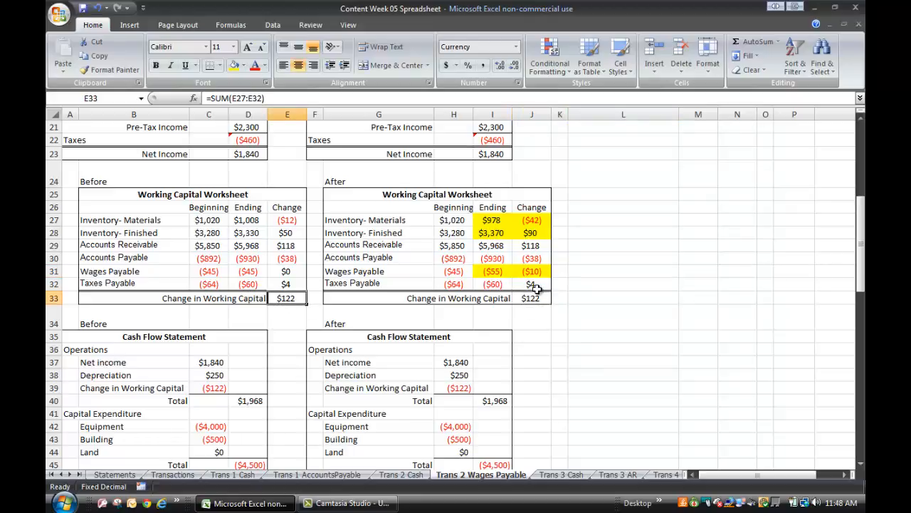
left_click(532, 297)
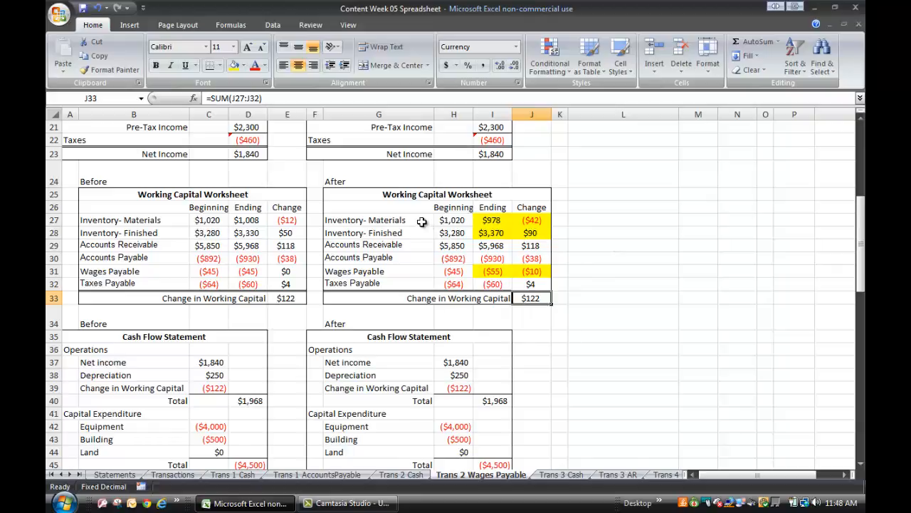
left_click(410, 273)
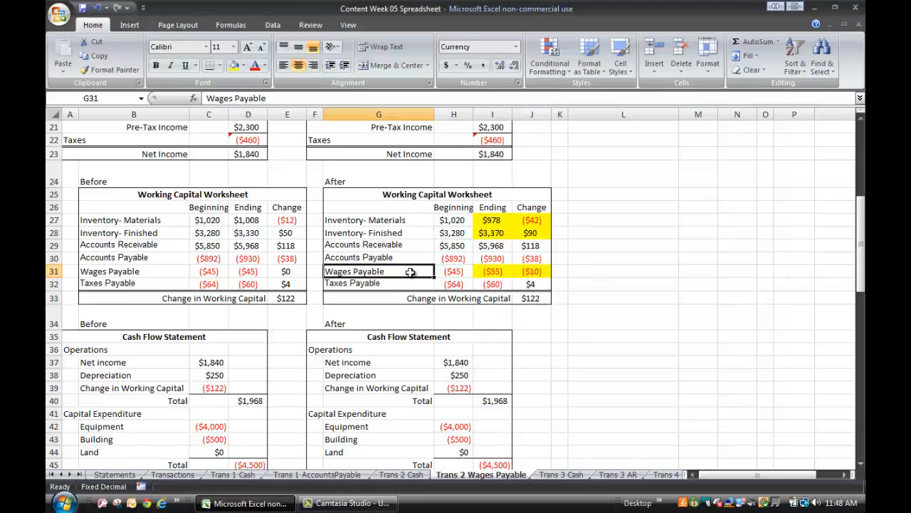
left_click(605, 276)
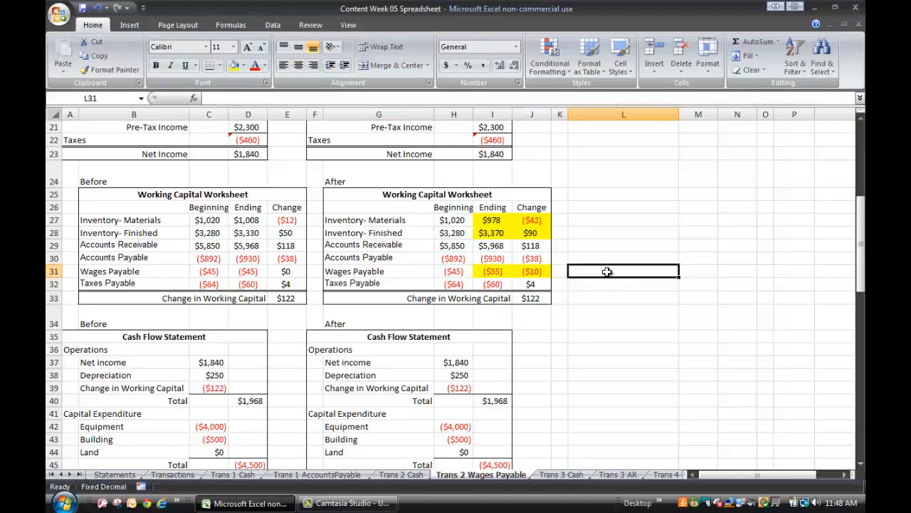
scroll(606, 279, "down", 1)
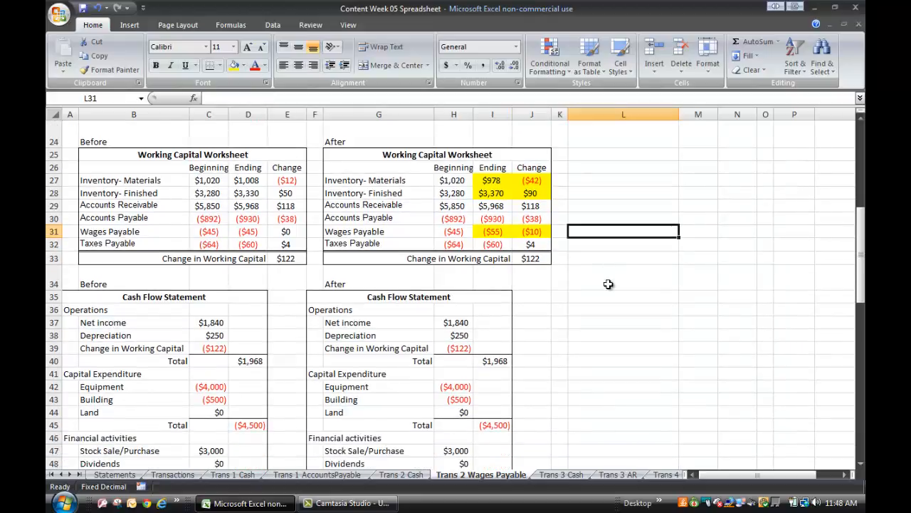
scroll(608, 284, "down", 3)
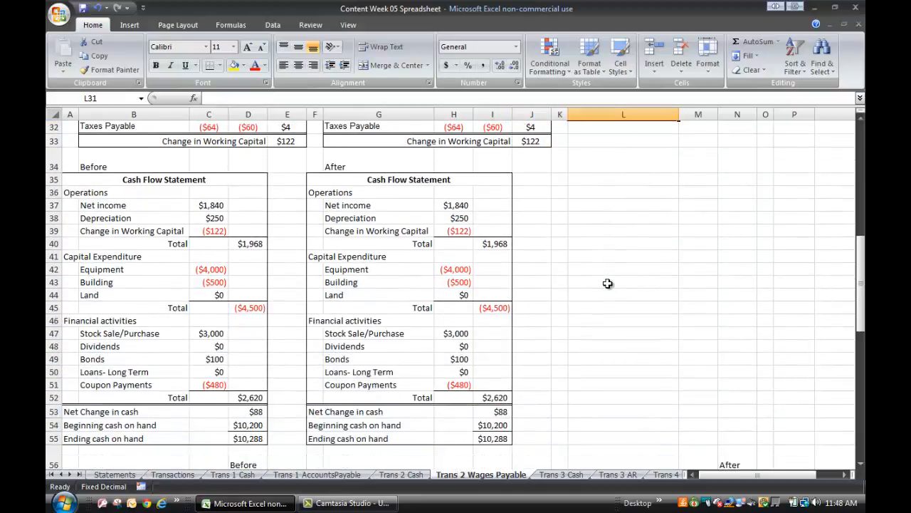
left_click(459, 232)
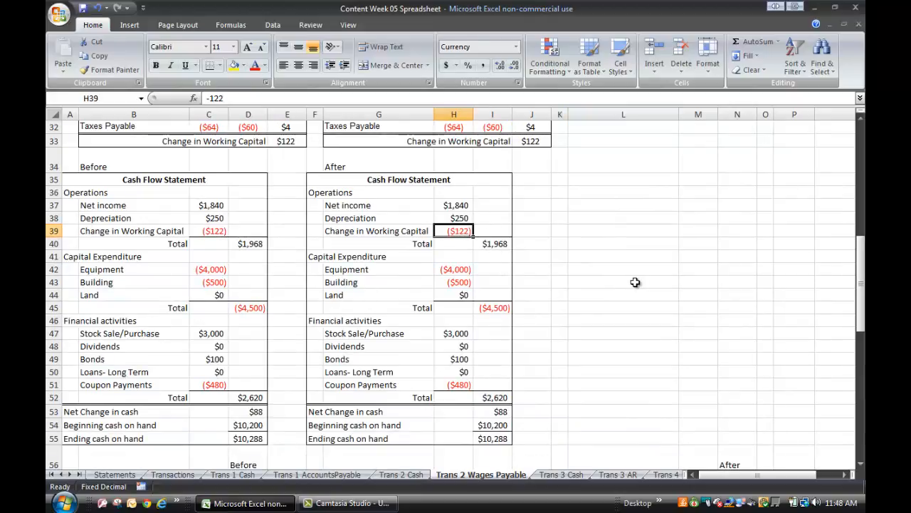
Subtract the $30 of materials from Inventory- Materials in the After balance sheet, making the formula =1008-30.
scroll(635, 282, "down", 6)
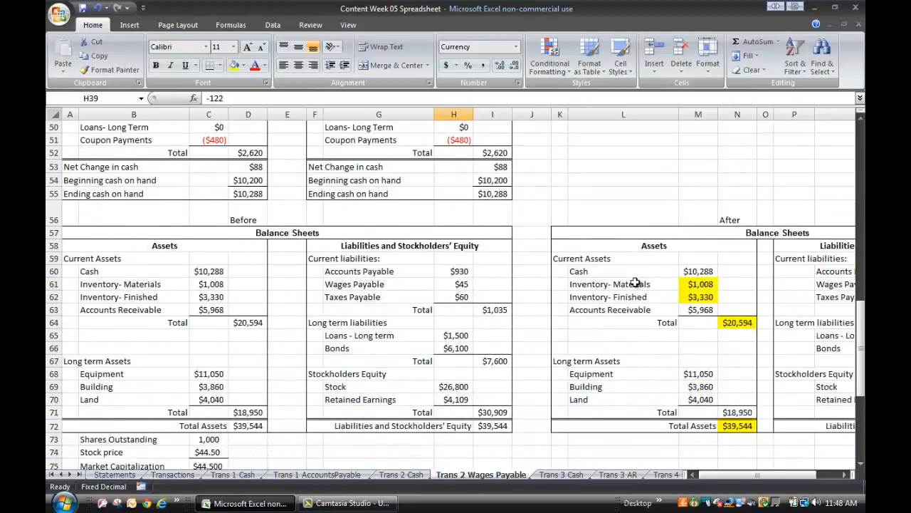
left_click(692, 284)
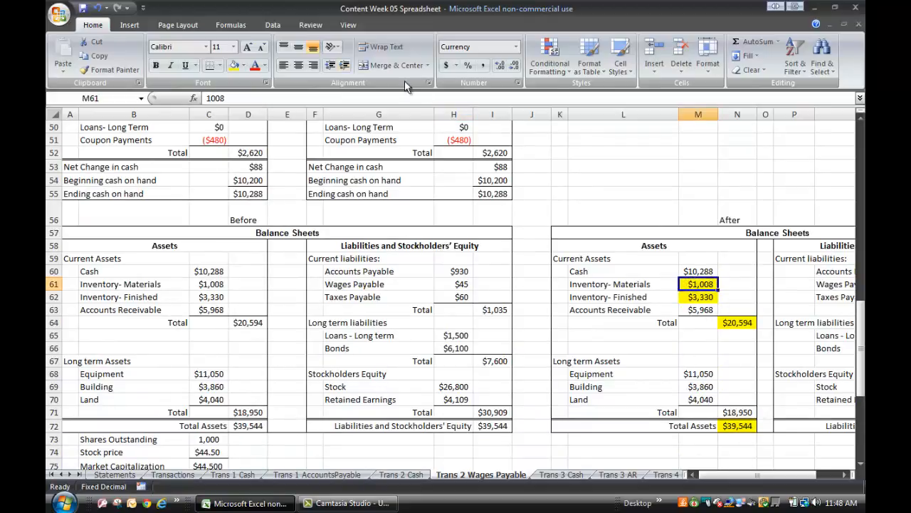
left_click(207, 98)
type("=")
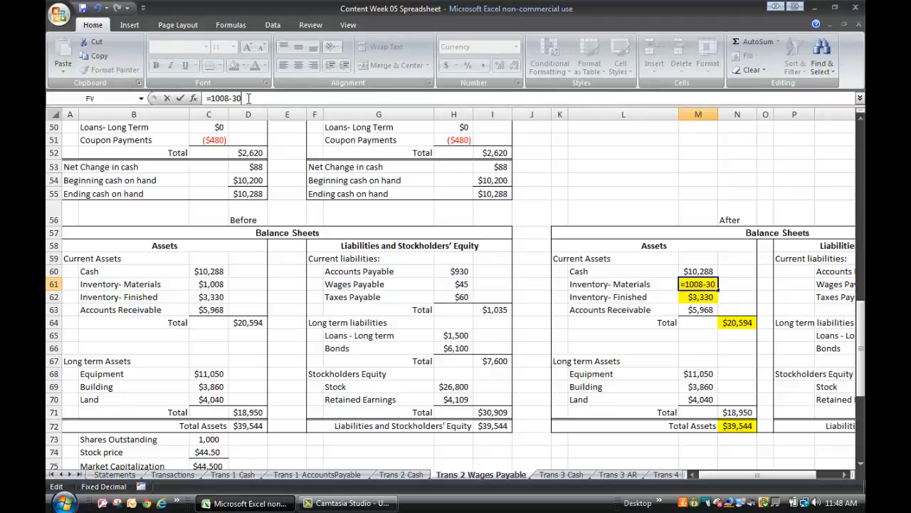
Add $40 to Inventory- Finished in the wages payable sheet's After balance sheet, making the formula =3330+40.
left_click(697, 297)
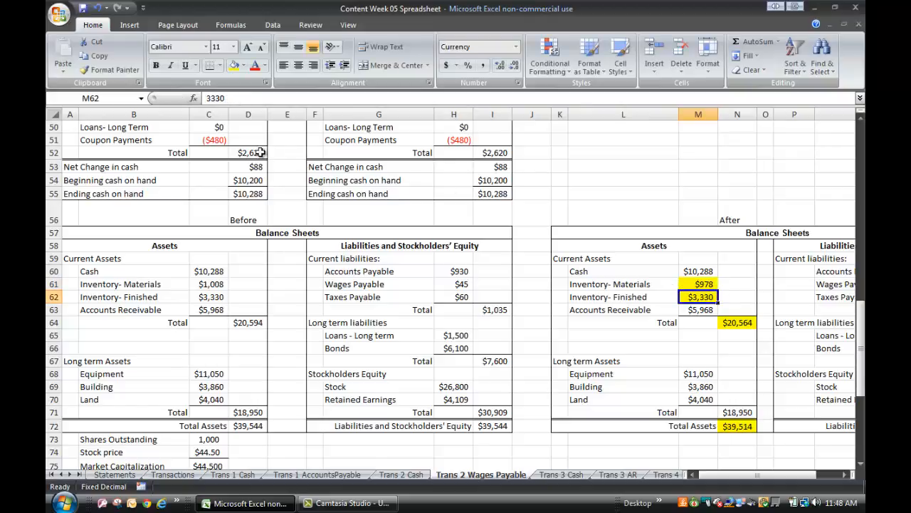
left_click(207, 97)
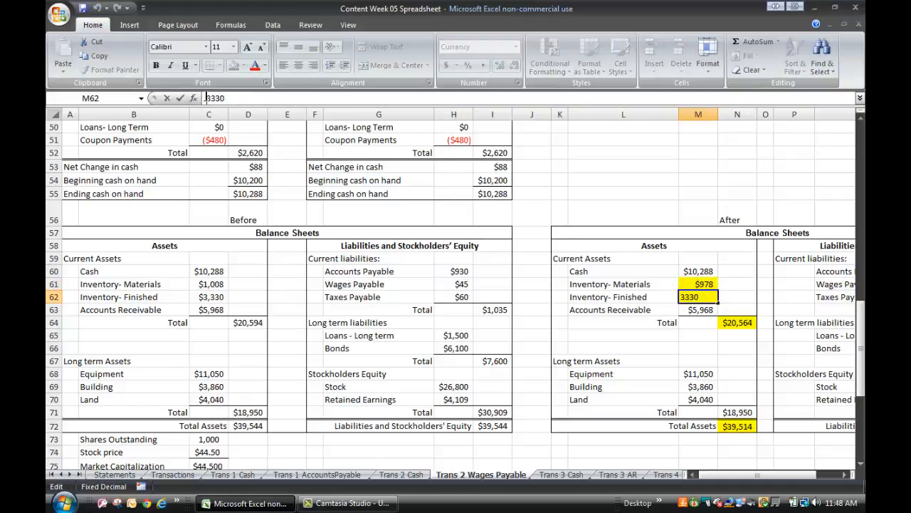
type("=")
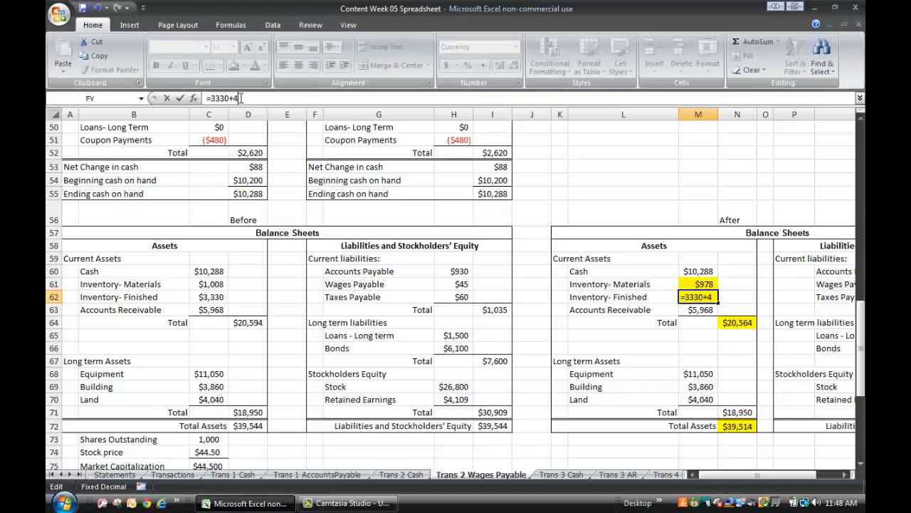
type("+40")
left_click(580, 151)
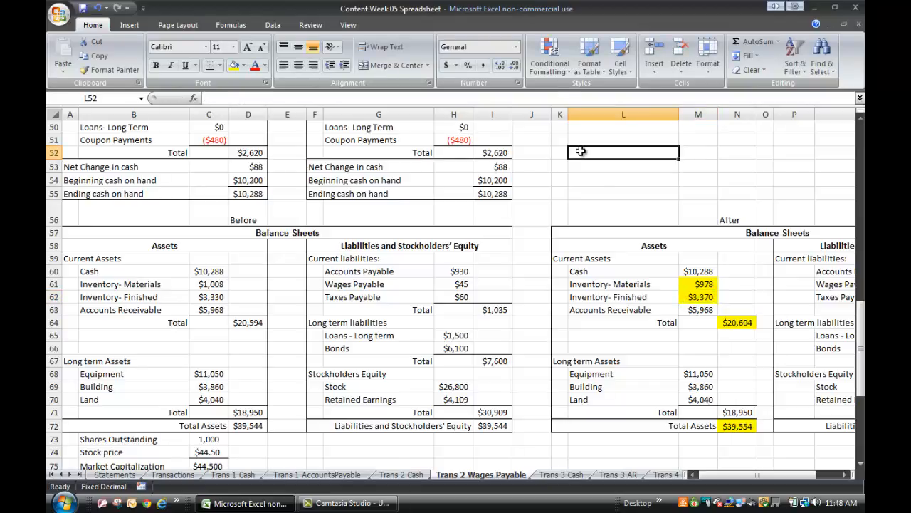
Compare After total assets with the liabilities and equity total, and check Wages Payable in the After balance sheet against the working capital worksheets.
left_click(737, 425)
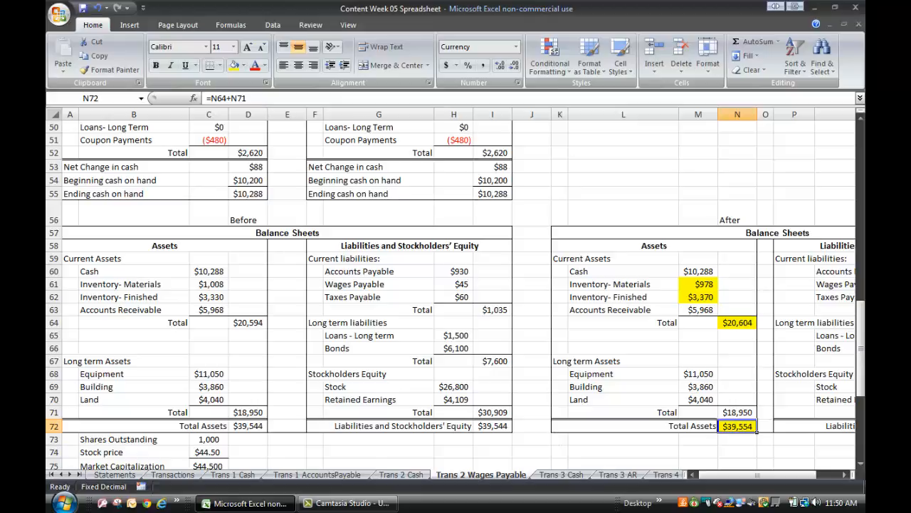
left_click(737, 452)
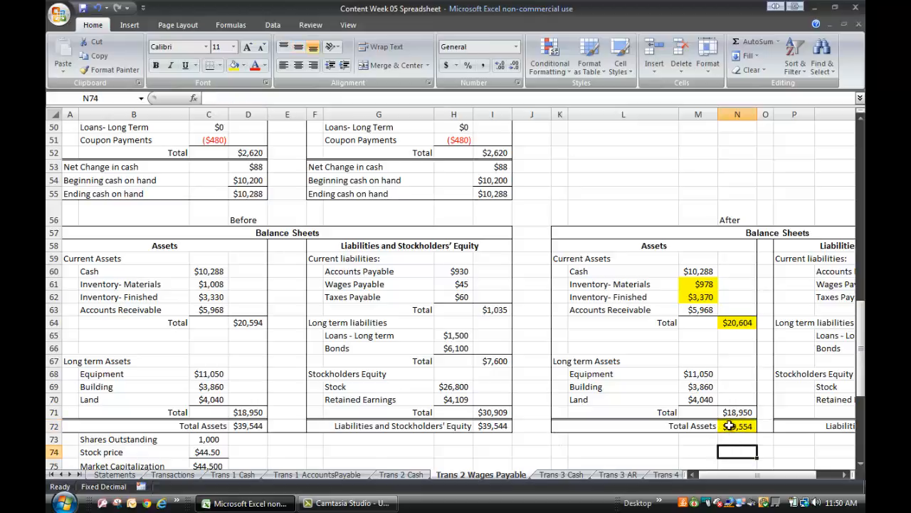
left_click(492, 428)
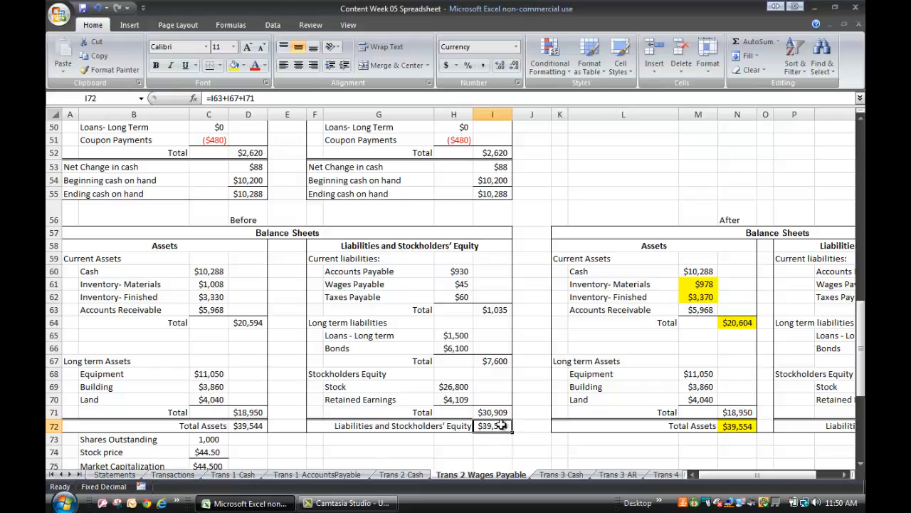
left_click_drag(713, 475, 746, 477)
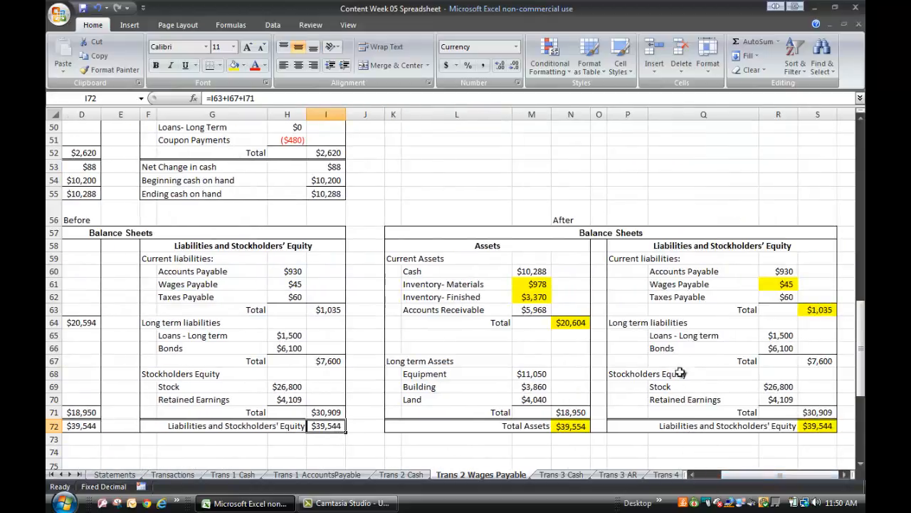
left_click(665, 283)
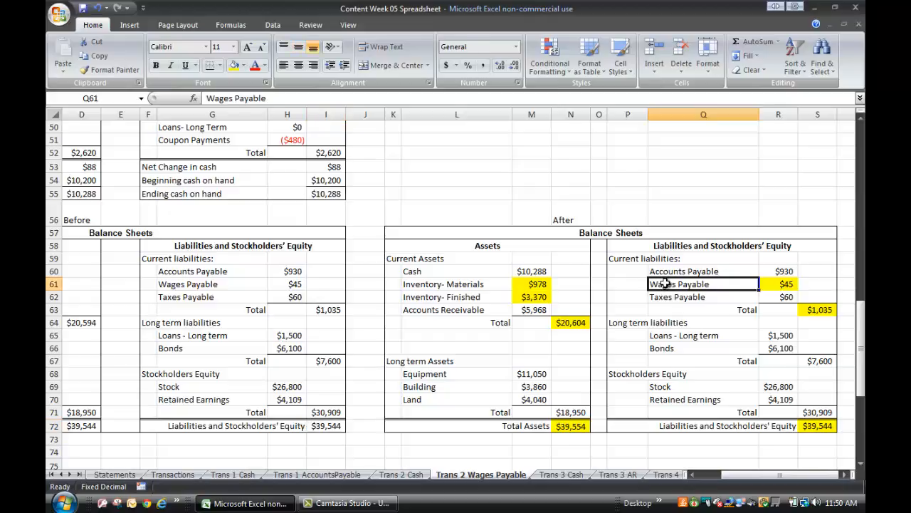
left_click(785, 285)
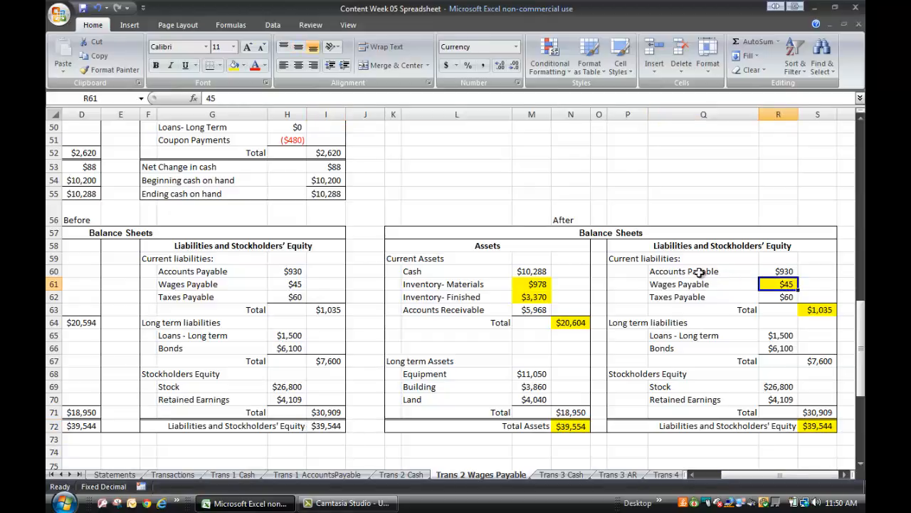
scroll(490, 196, "up", 7)
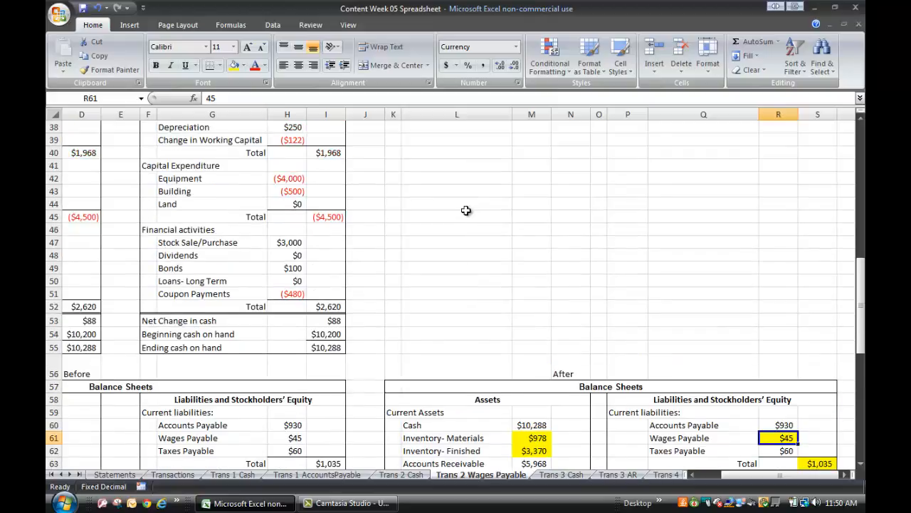
scroll(466, 210, "up", 1)
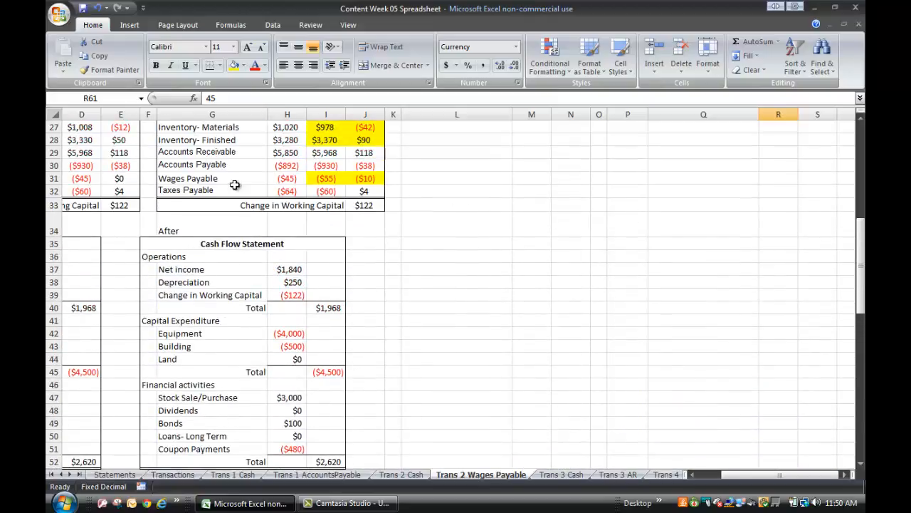
left_click(84, 179)
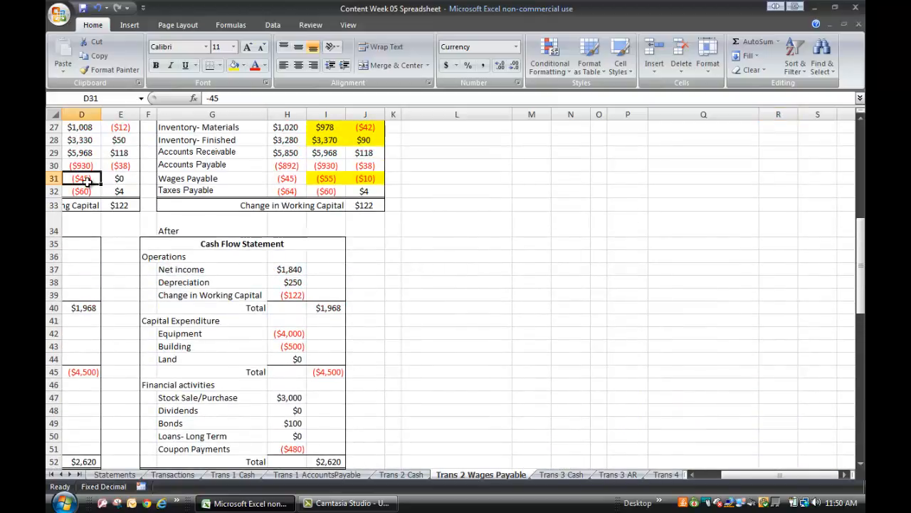
left_click(322, 182)
Add the $10 of wages owed to Wages Payable in the After balance sheet, making the formula =45+10.
scroll(677, 309, "down", 7)
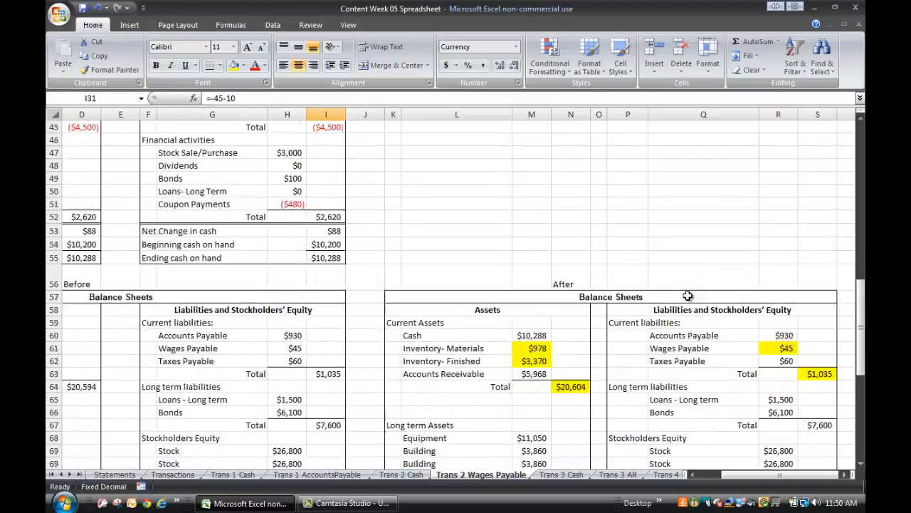
left_click(771, 299)
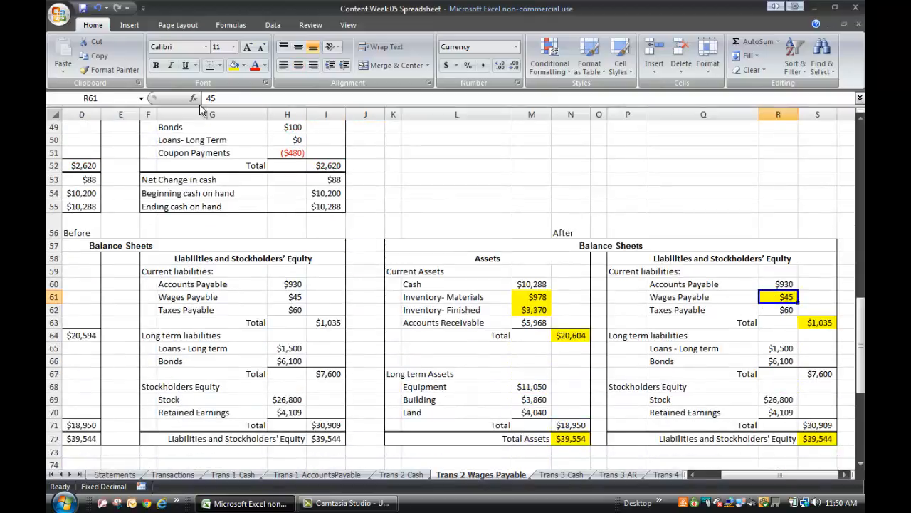
left_click(206, 97)
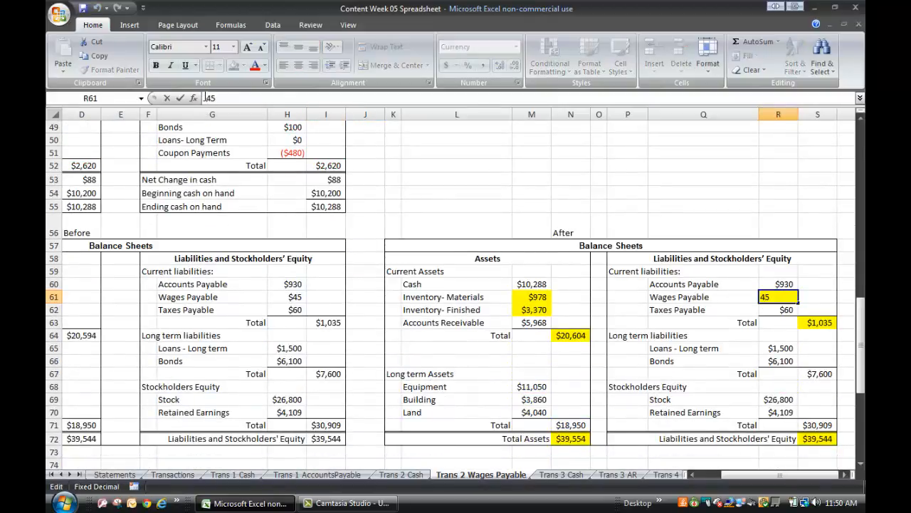
type("+")
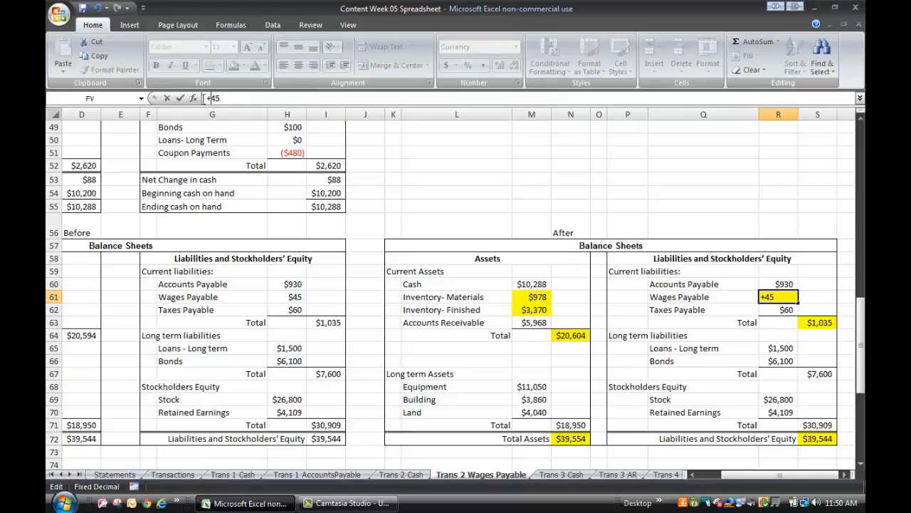
type("=45+10")
left_click(431, 200)
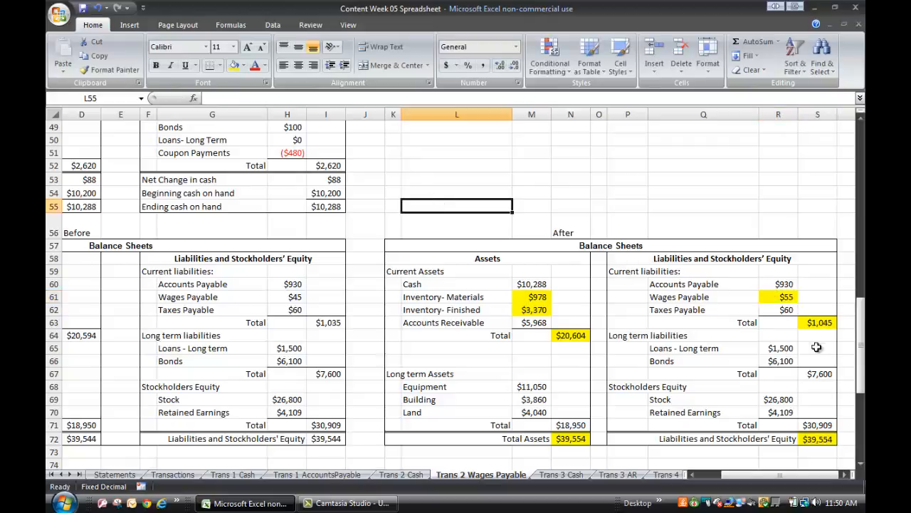
Re-enter the After balance sheet's Wages Payable formula with a leading plus sign instead of the equals sign, as +45+10, and recheck the cell.
left_click(785, 296)
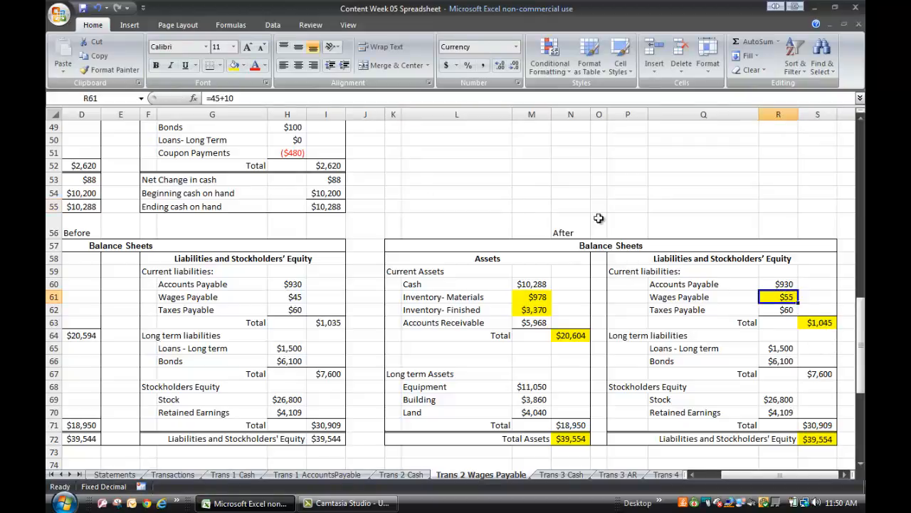
left_click(207, 99)
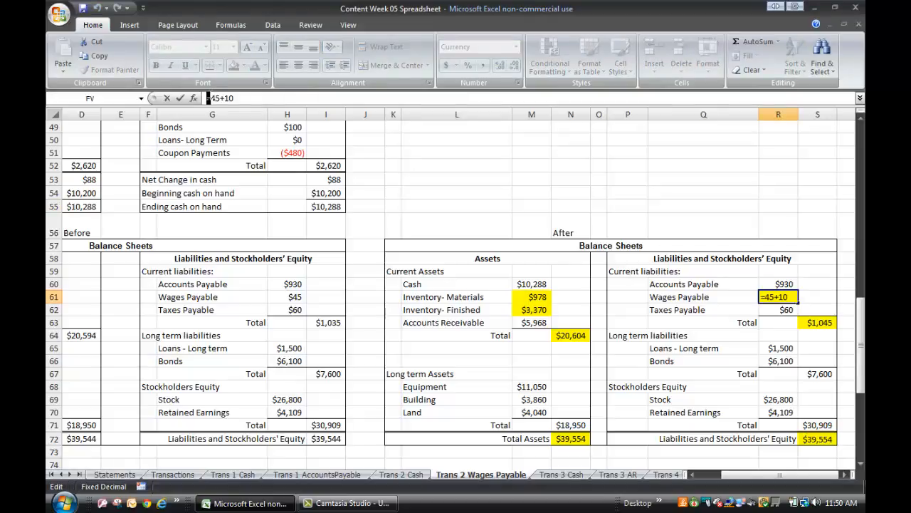
type("+")
left_click(453, 178)
left_click(793, 296)
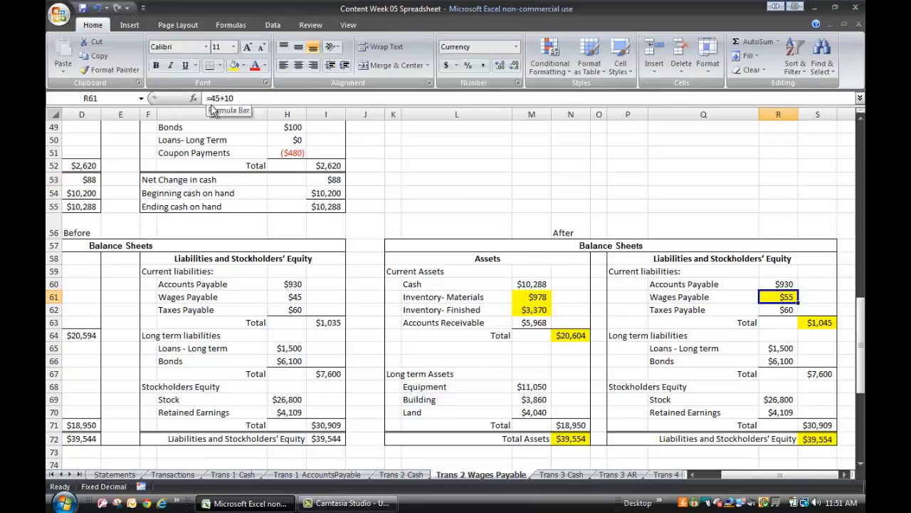
left_click(747, 175)
Compare the After balance sheet's liabilities and equity total with its total assets, and check the Cash entry.
scroll(775, 258, "down", 1)
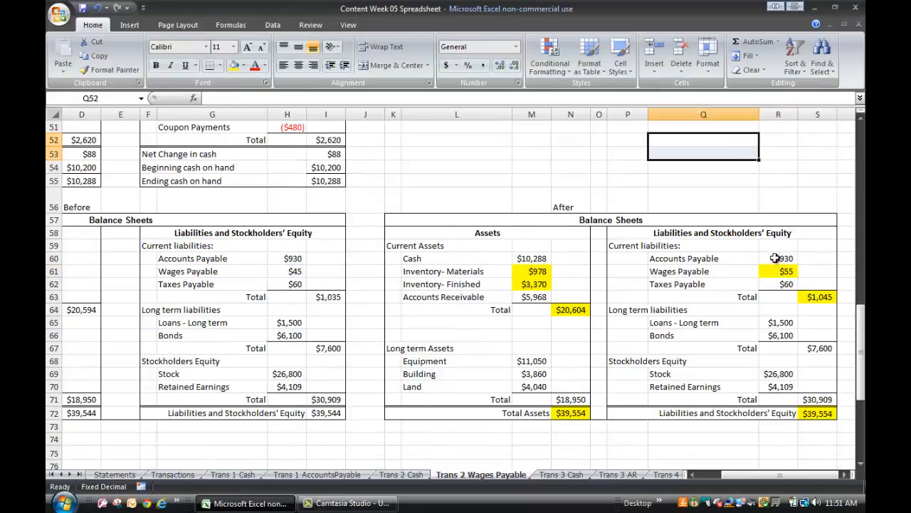
scroll(776, 258, "down", 1)
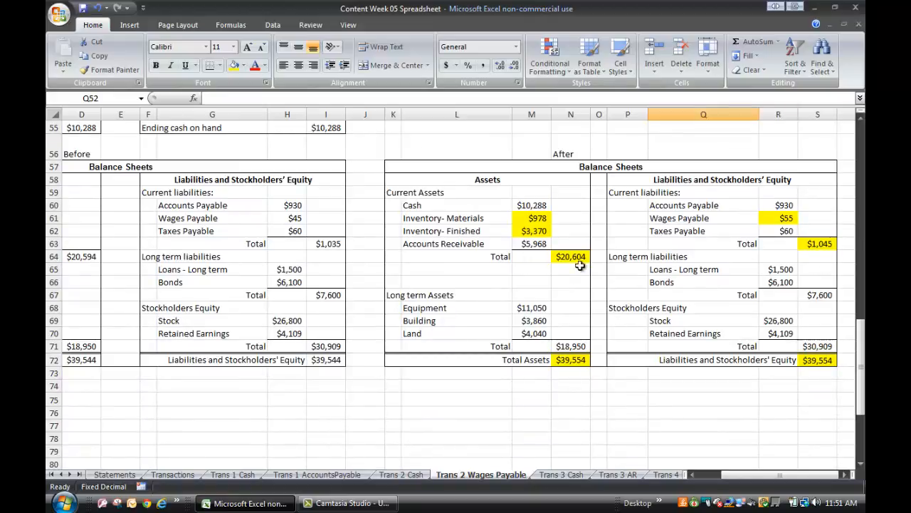
left_click(824, 360)
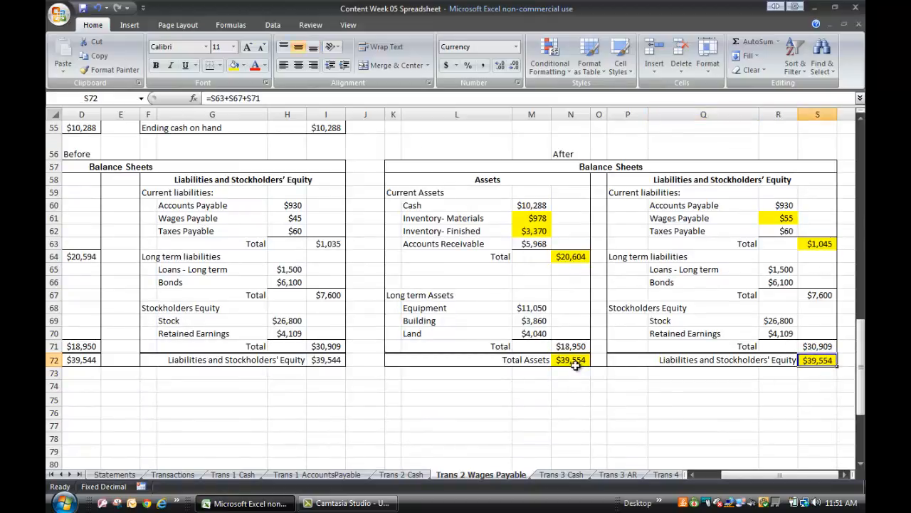
left_click(574, 361)
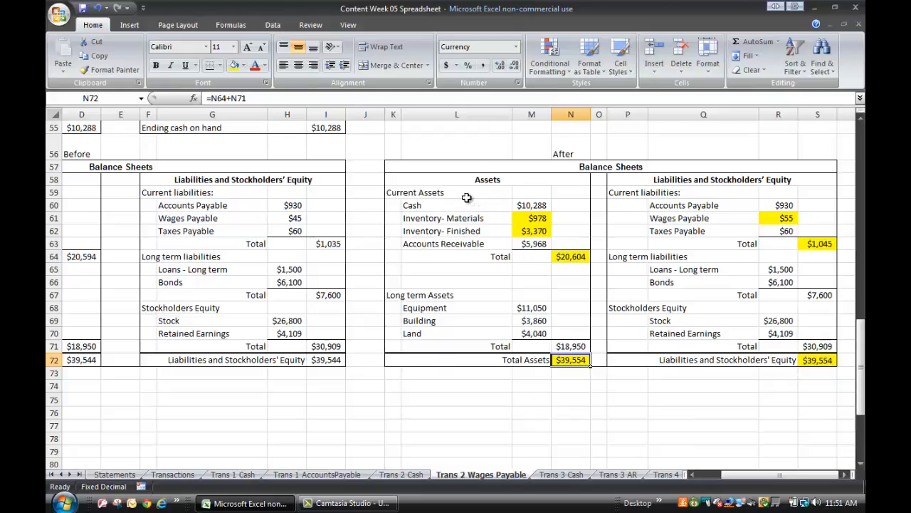
left_click(523, 206)
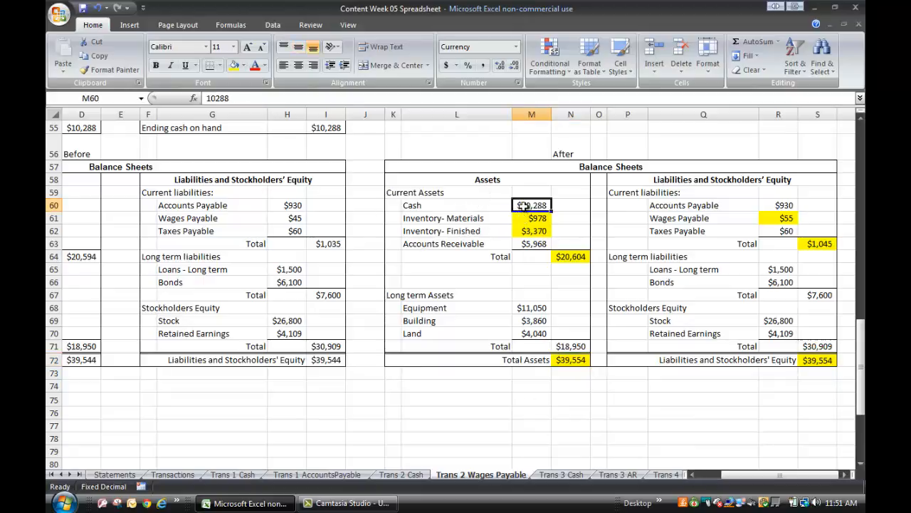
left_click(481, 506)
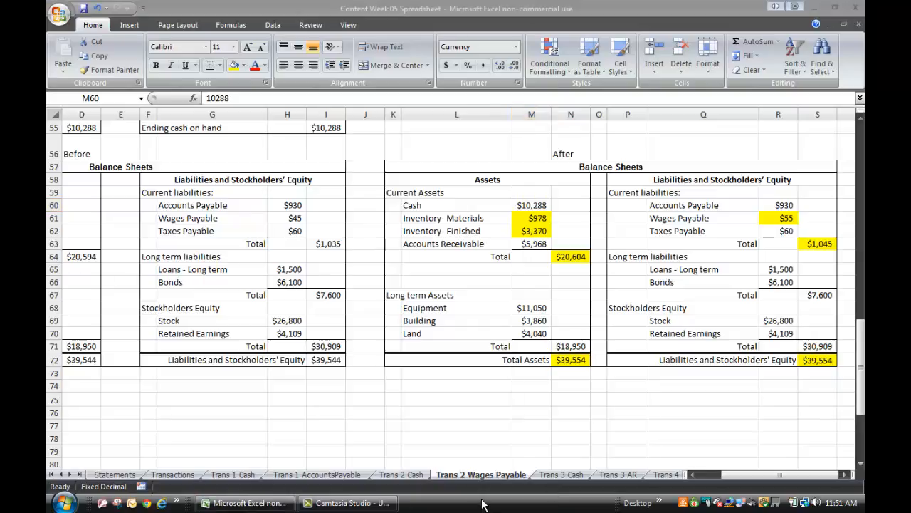